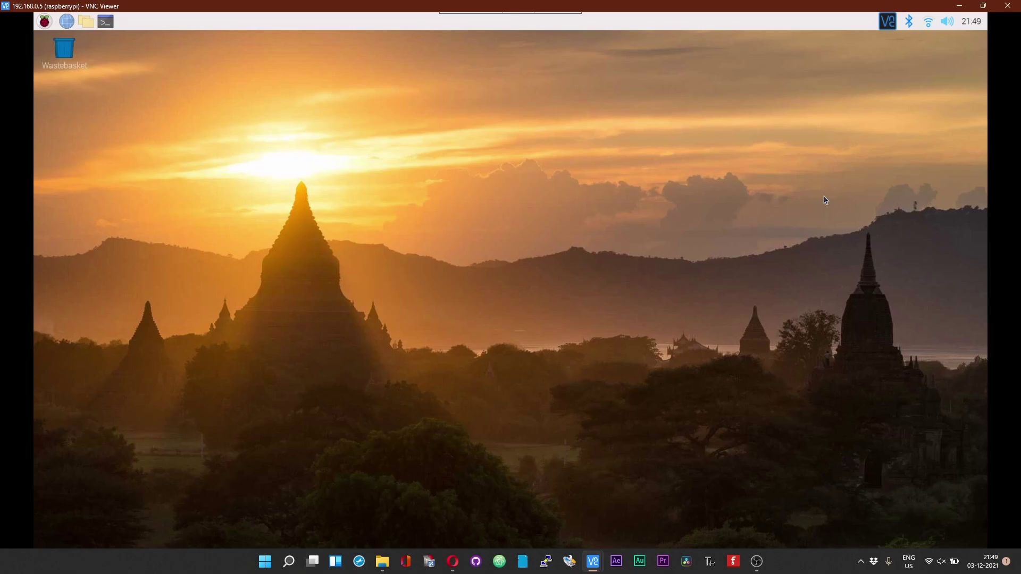
# Step: Open the blynk-server releases page and copy the pi-local-server-setup.sh download link
pyautogui.click(960, 6)
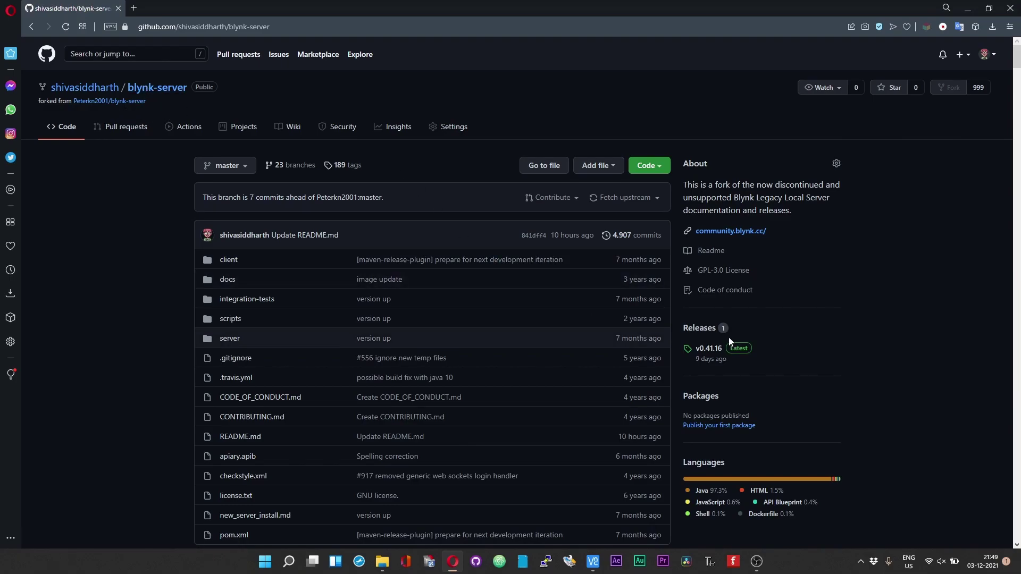
pyautogui.click(706, 331)
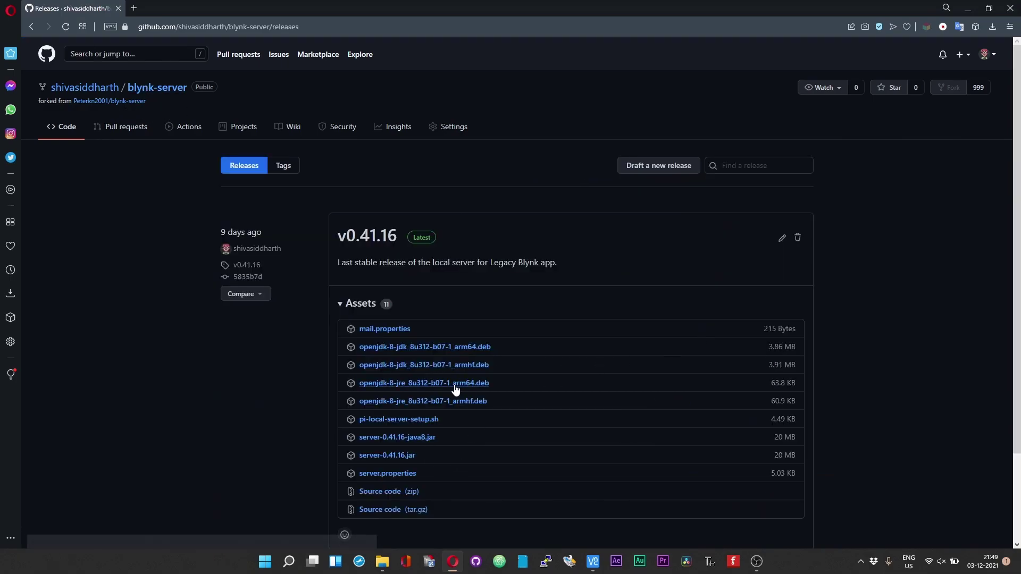
pyautogui.scroll(-2, 488, 420)
pyautogui.scroll(2, 487, 424)
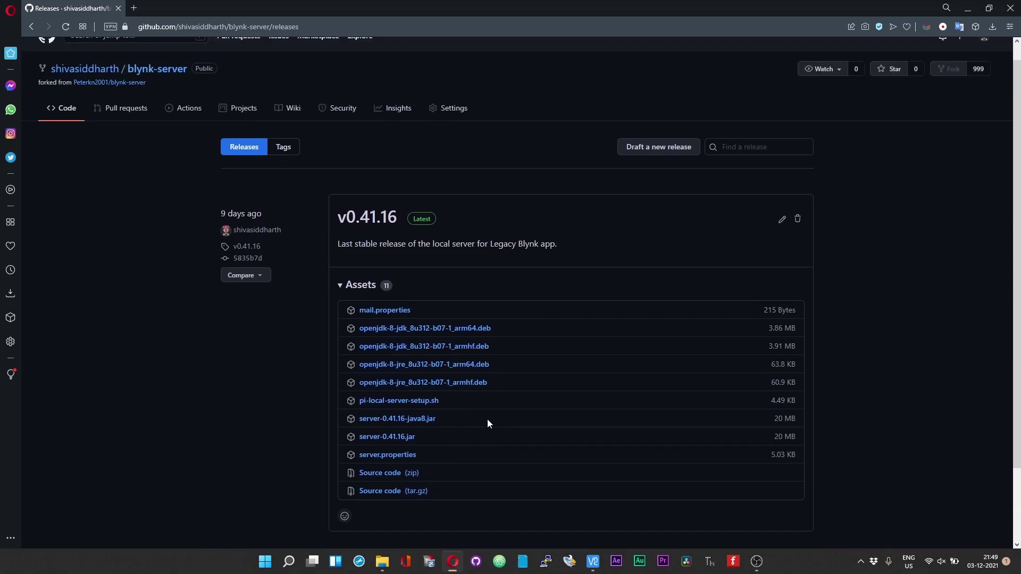
pyautogui.click(140, 92)
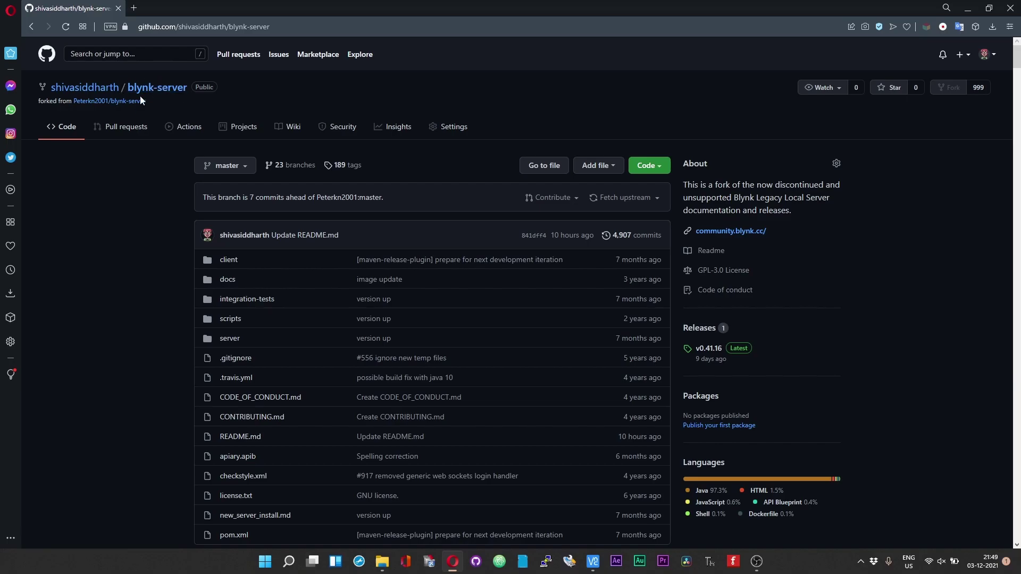
pyautogui.click(707, 332)
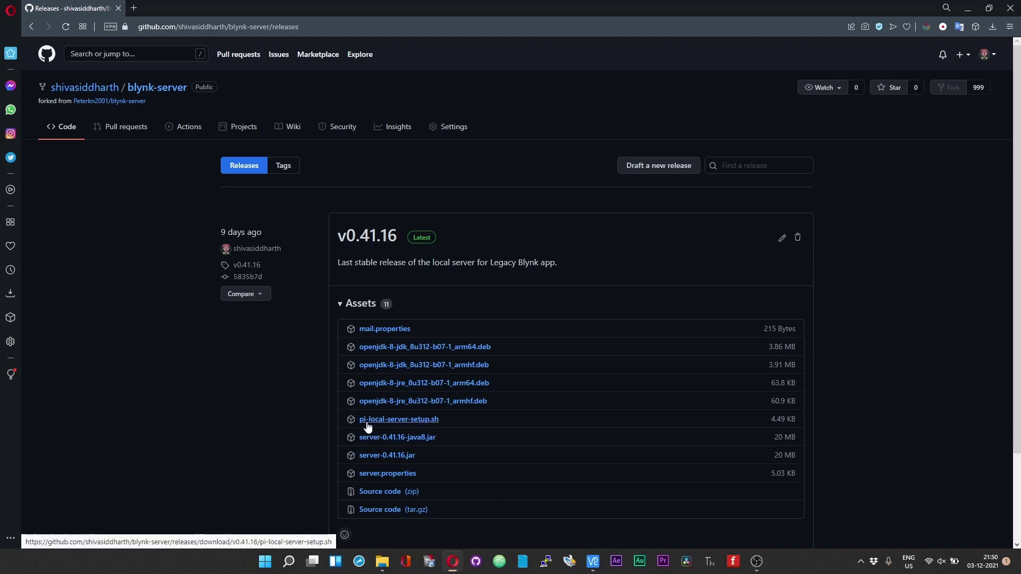
pyautogui.rightClick(422, 421)
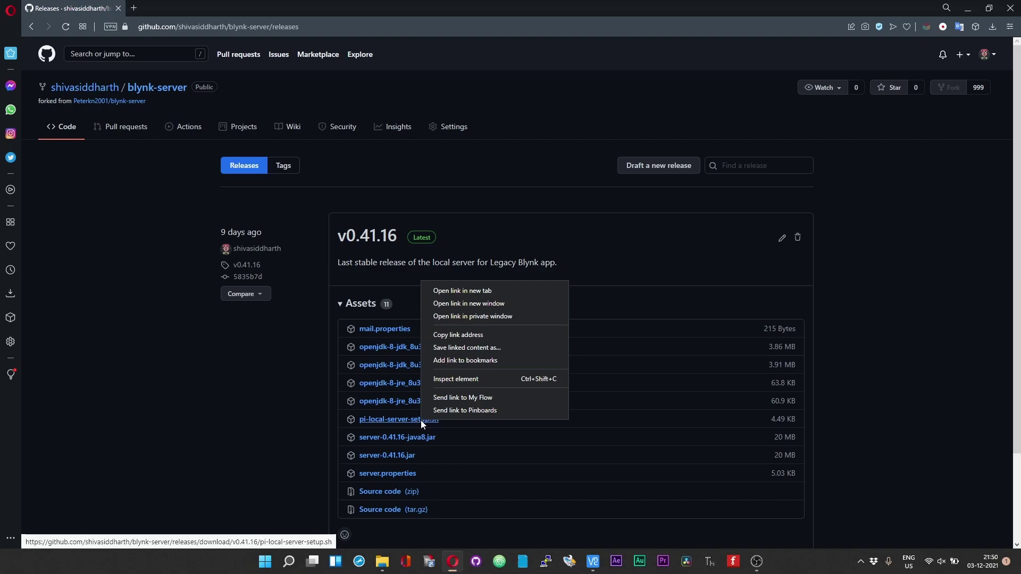
pyautogui.click(440, 334)
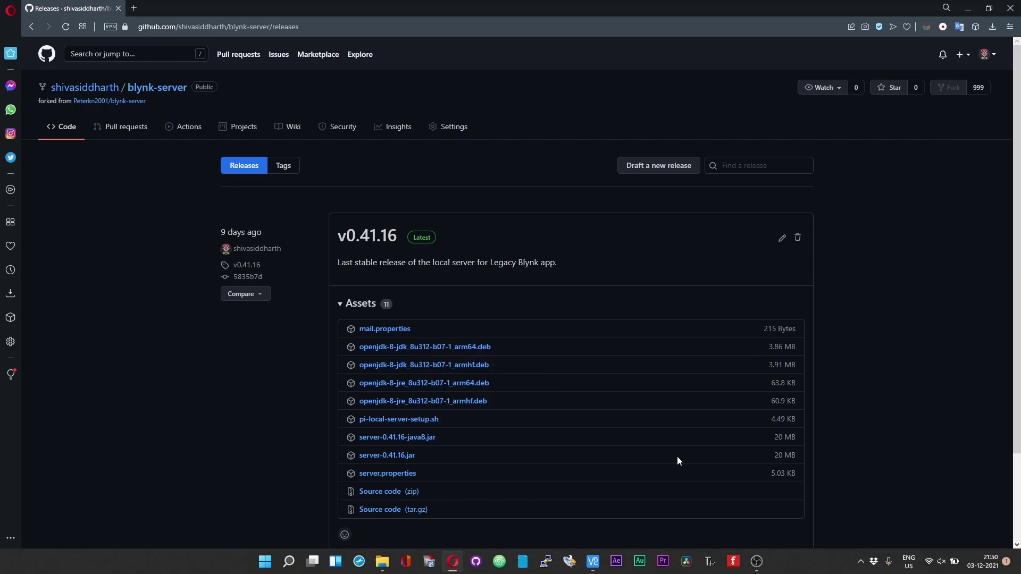
# Step: Back on the Pi desktop, open LXTerminal and maximize it
pyautogui.click(601, 561)
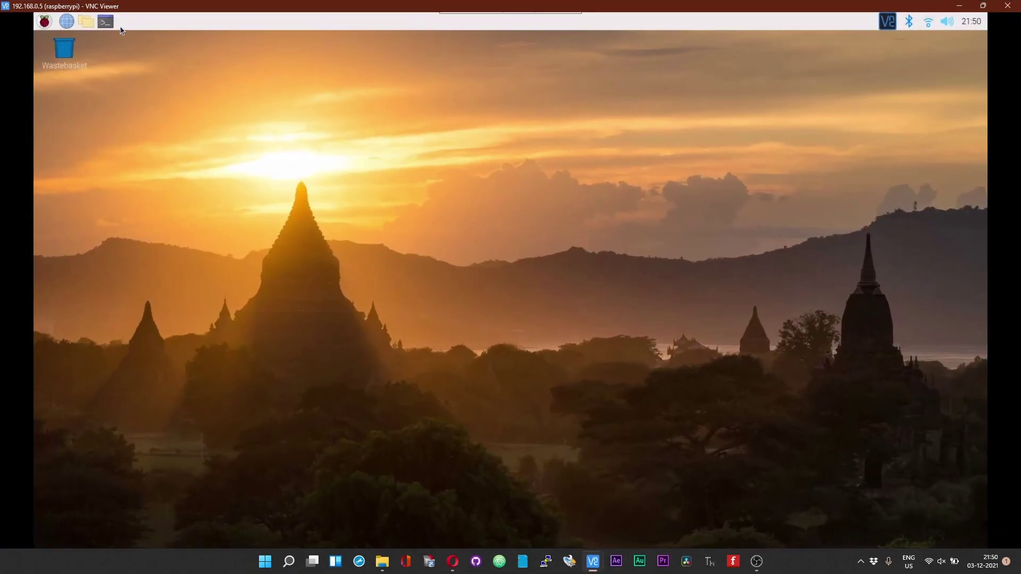
pyautogui.click(110, 24)
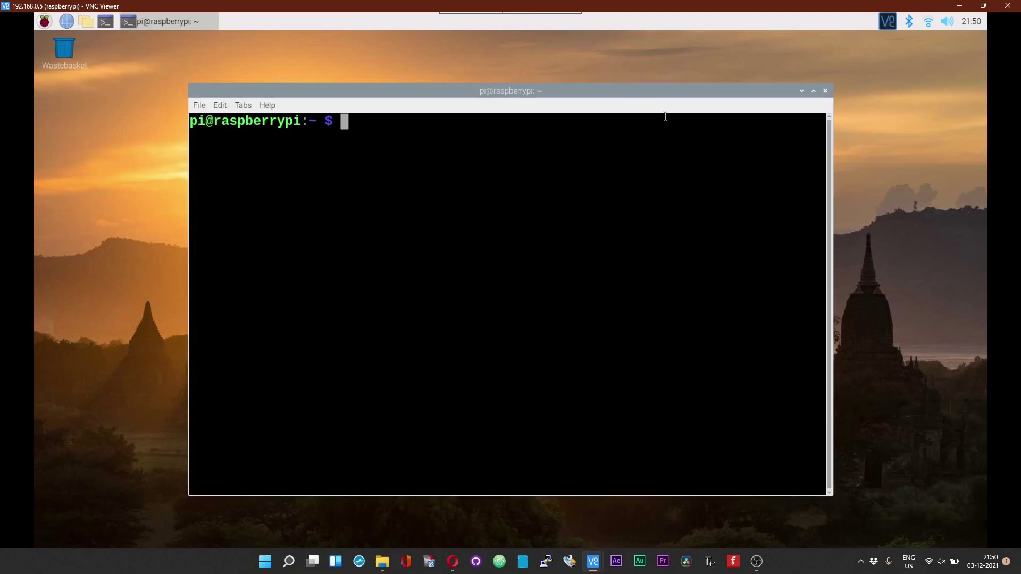
pyautogui.click(814, 92)
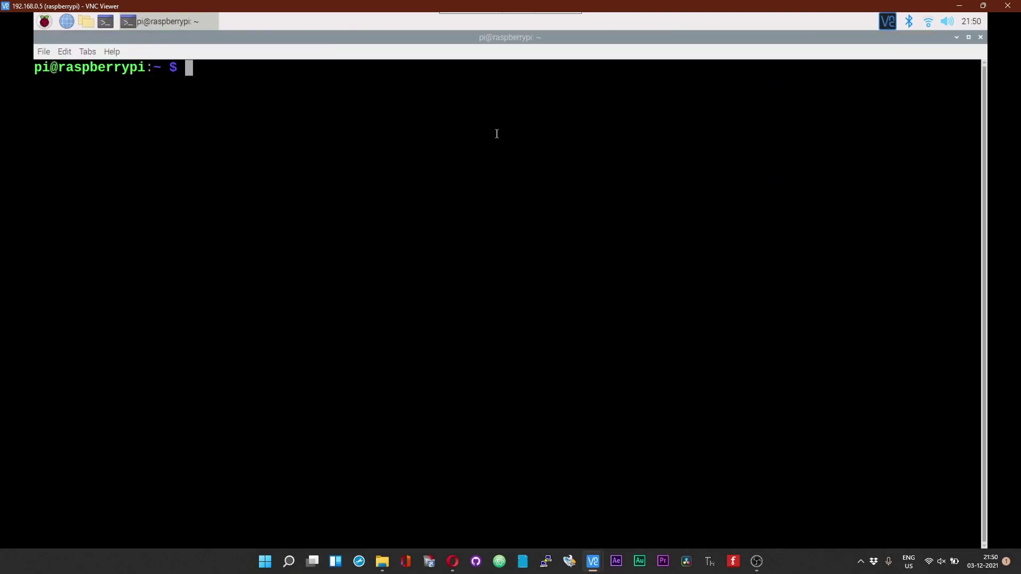
# Step: Download pi-local-server-setup.sh with wget using the copied release link
pyautogui.write('wgetr')
pyautogui.rightClick(496, 133)
pyautogui.click(516, 187)
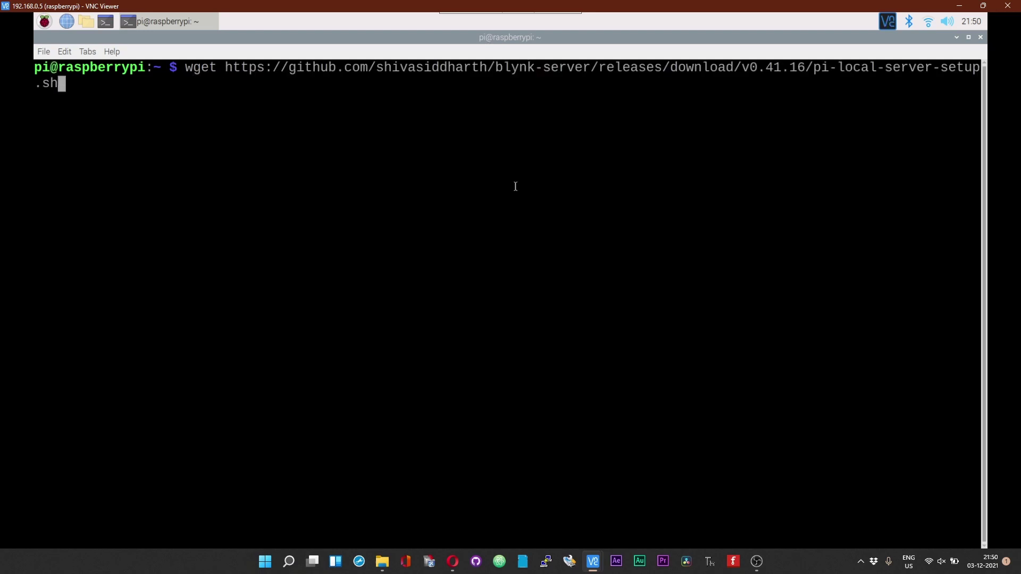
pyautogui.press('Return')
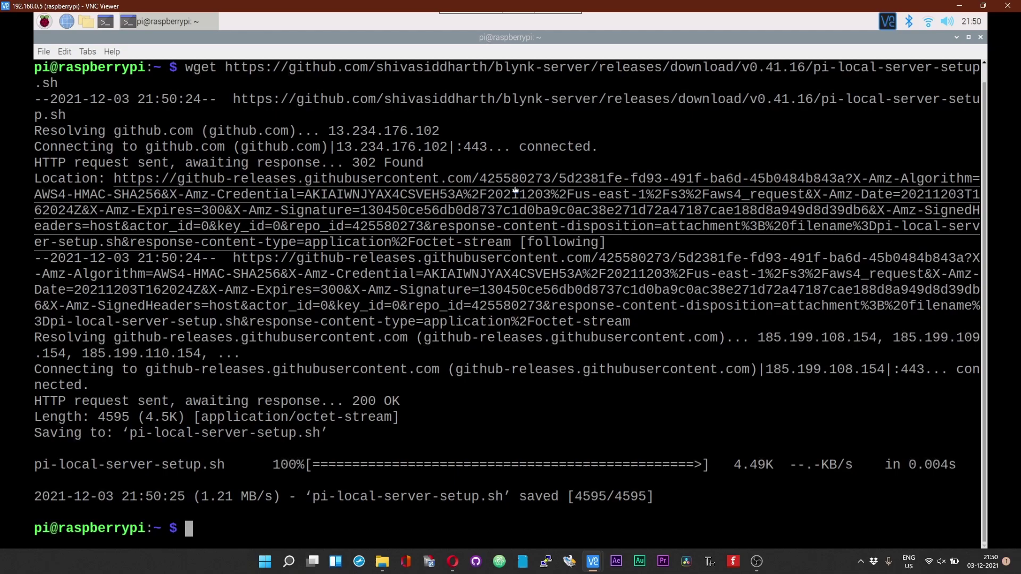
pyautogui.press('Up')
# Step: Make the script executable with sudo chmod +x ./pi-local-server-setup.sh
pyautogui.press('Down')
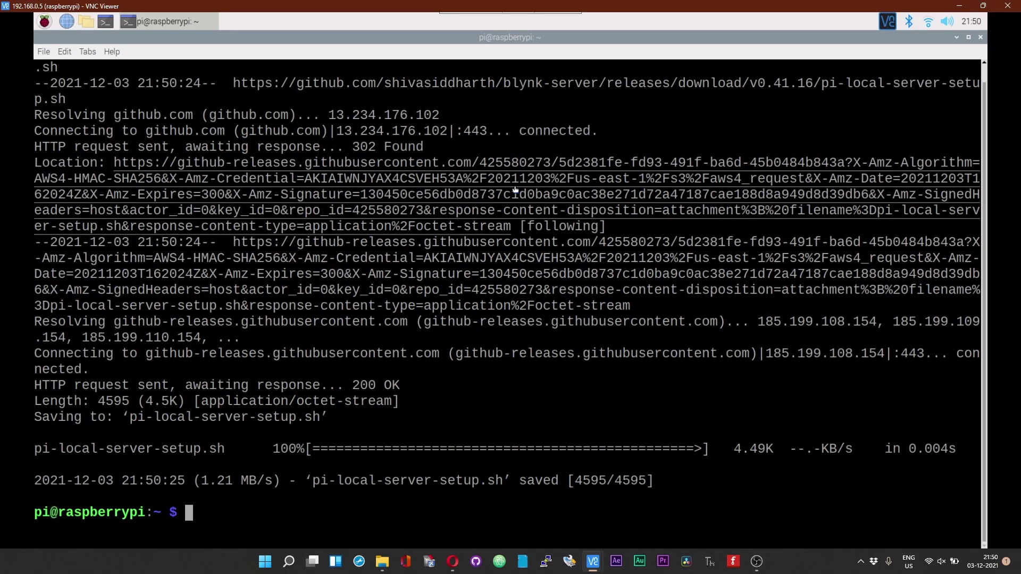
pyautogui.write('sudo chmod')
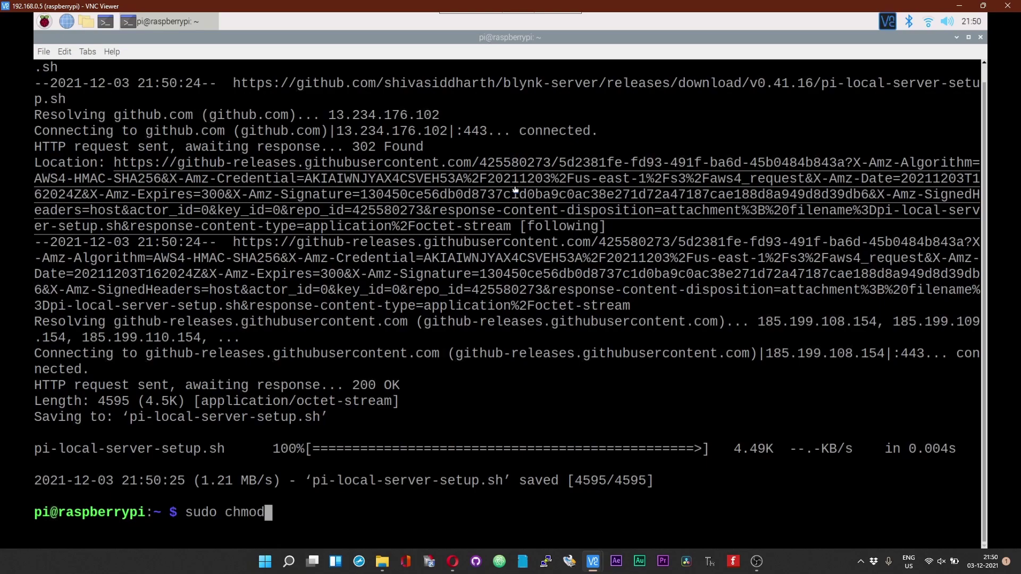
pyautogui.write(' +x ./')
pyautogui.moveTo(313, 485); pyautogui.dragTo(487, 486)
pyautogui.moveTo(556, 494); pyautogui.dragTo(503, 484)
pyautogui.rightClick(495, 481)
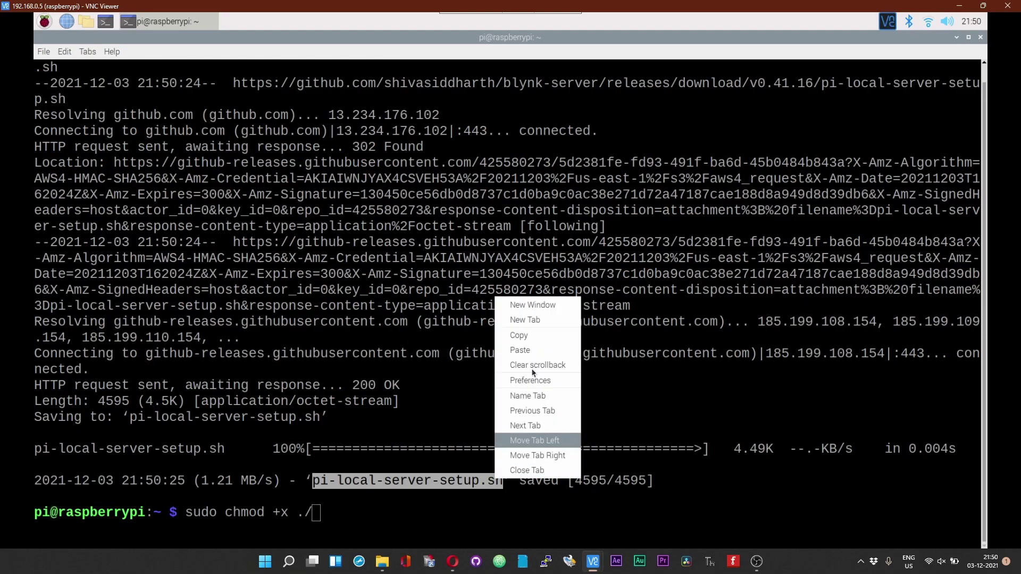
pyautogui.click(541, 344)
pyautogui.click(452, 503)
pyautogui.rightClick(452, 517)
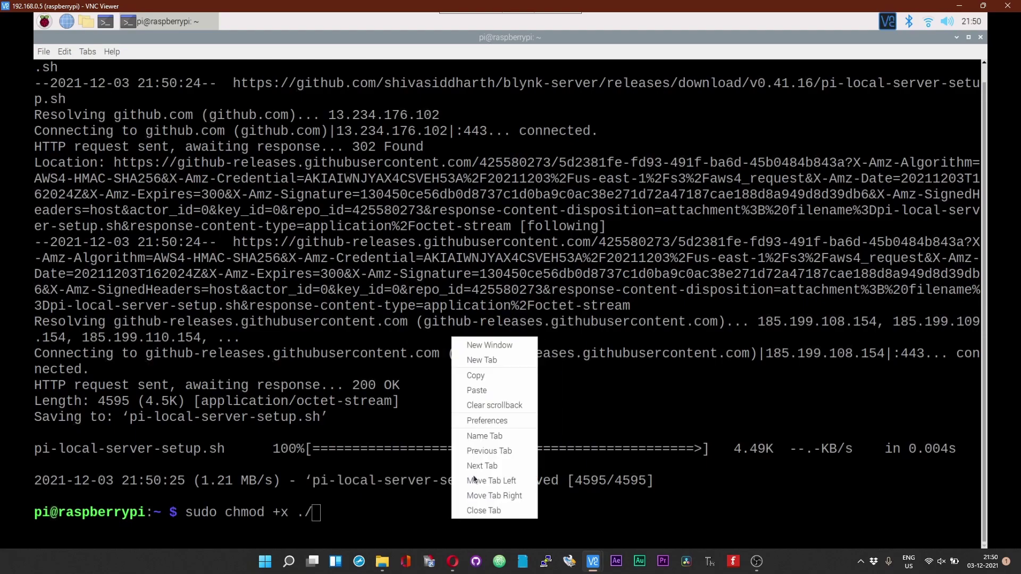
pyautogui.click(505, 391)
pyautogui.press('Return')
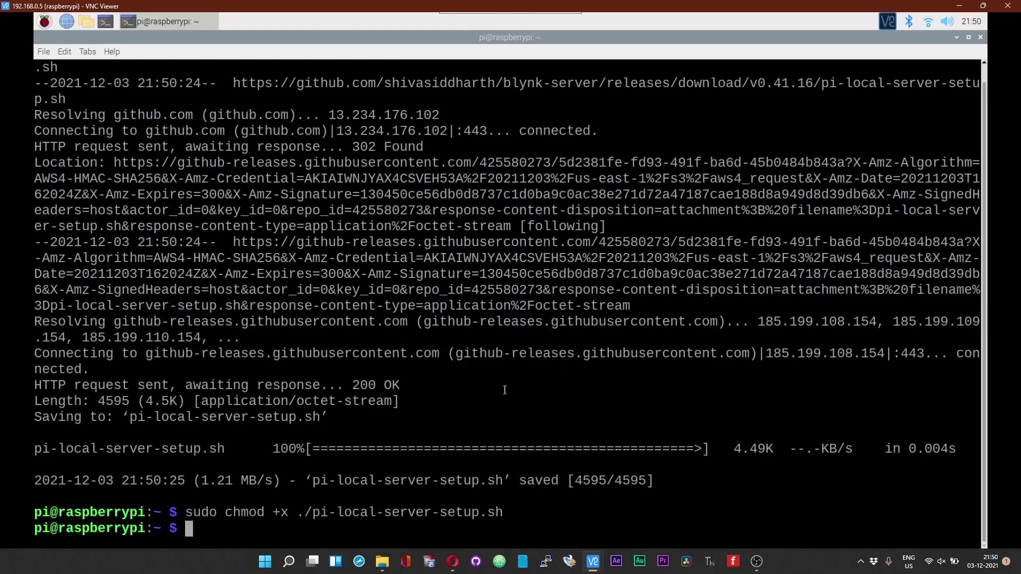
# Step: Run the setup script with sudo ./pi-local-server-setup.sh
pyautogui.press('Up')
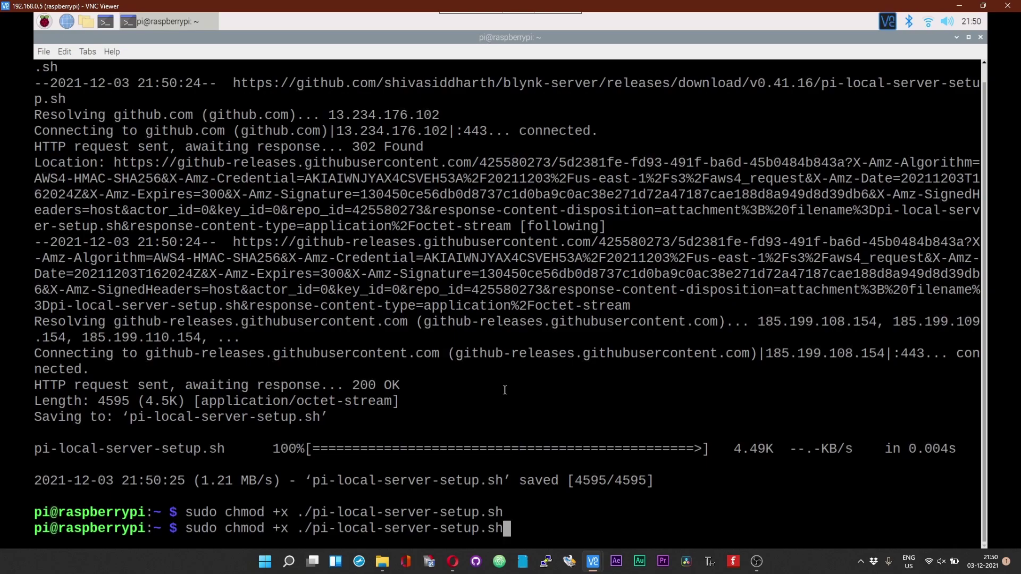
pyautogui.press('Left')
pyautogui.press('Left')
pyautogui.press('Left')
pyautogui.press('Left')
pyautogui.press('Left')
pyautogui.press('Left')
pyautogui.press('Left')
pyautogui.press('Left')
pyautogui.press('Left')
pyautogui.press('Left')
pyautogui.press('Left')
pyautogui.press('Left')
pyautogui.press('Left')
pyautogui.press('Left')
pyautogui.press('Left')
pyautogui.press('Left')
pyautogui.press('Left')
pyautogui.press('Left')
pyautogui.press('Left')
pyautogui.press('Left')
pyautogui.press('Left')
pyautogui.press('Left')
pyautogui.press('BackSpace')
pyautogui.press('BackSpace')
pyautogui.press('BackSpace')
pyautogui.press('BackSpace')
pyautogui.press('BackSpace')
pyautogui.press('BackSpace')
pyautogui.press('BackSpace')
pyautogui.press('BackSpace')
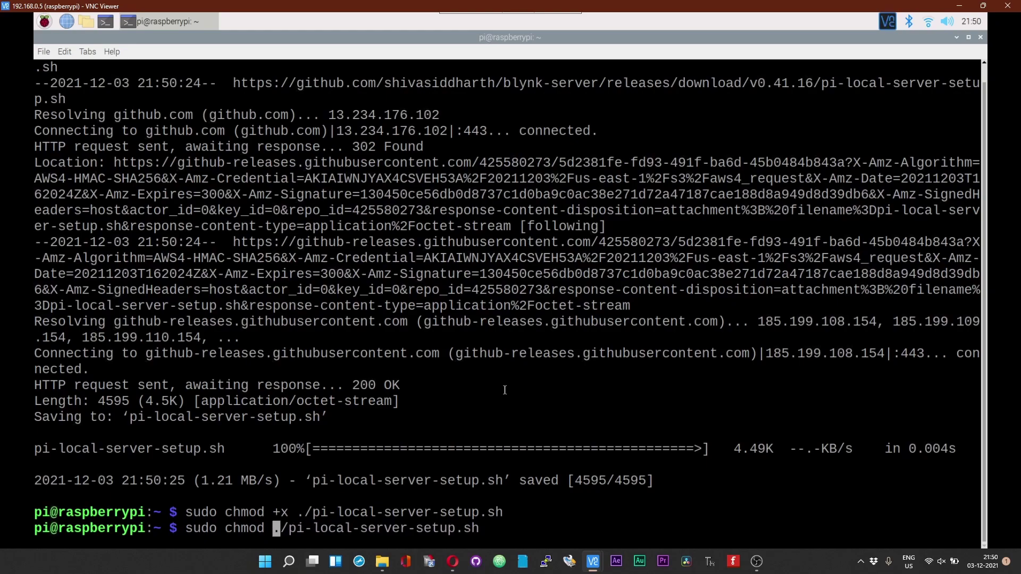
pyautogui.press('BackSpace')
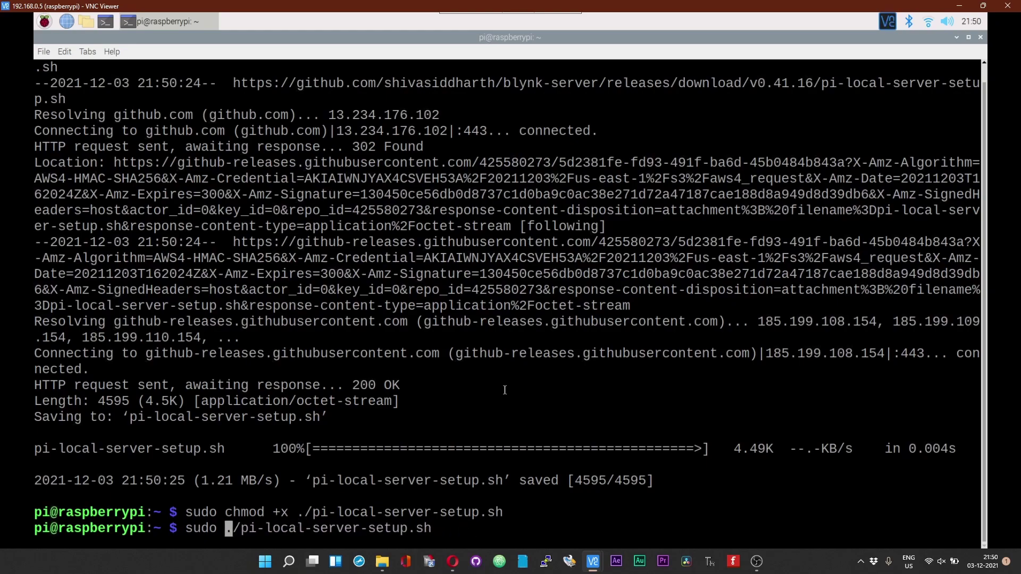
pyautogui.press('Return')
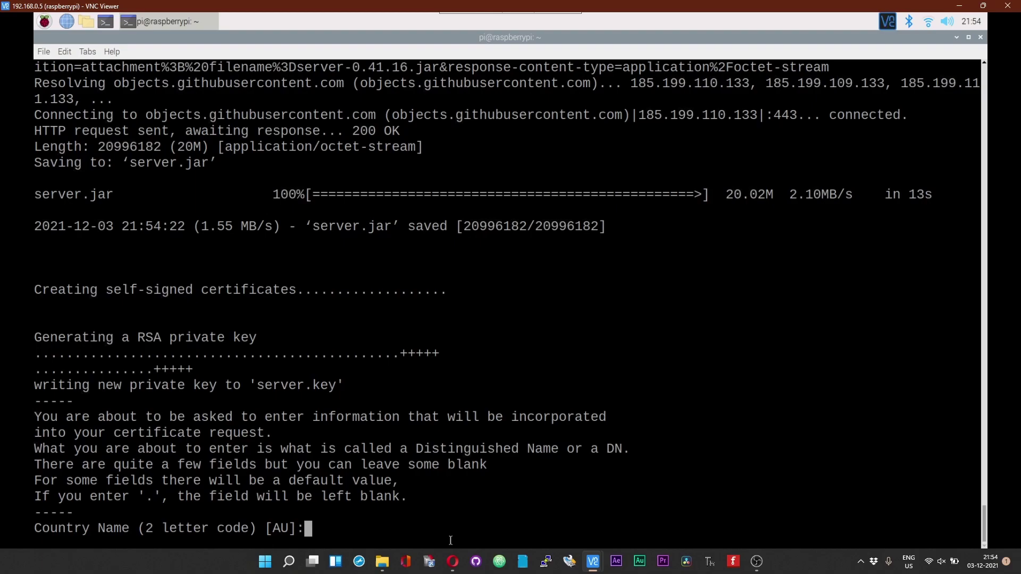
# Step: Enter certificate details: IN, State, City, Home, R&D and Common Name Blynk
pyautogui.write('IN')
pyautogui.press('Return')
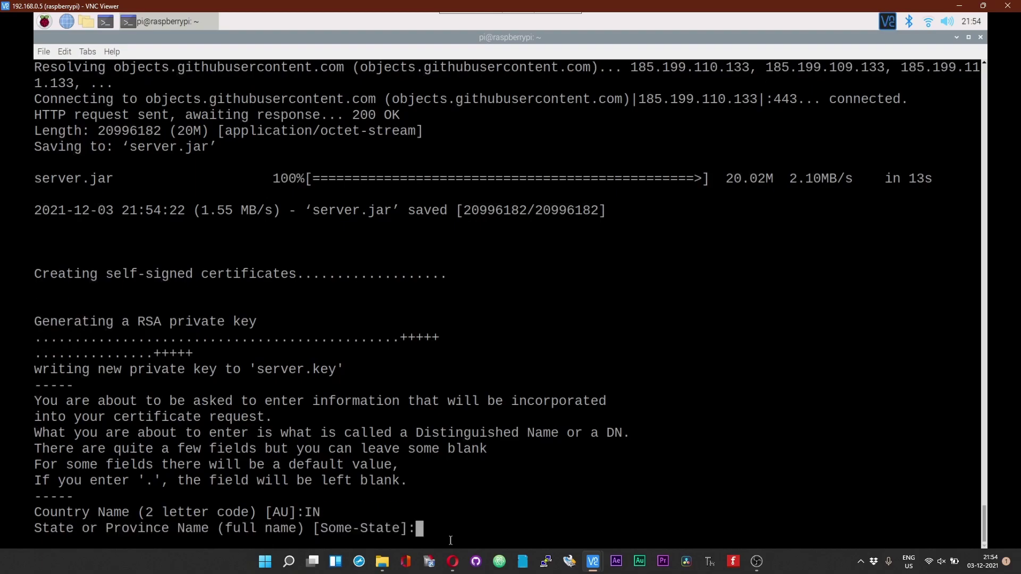
pyautogui.write('State')
pyautogui.press('Return')
pyautogui.write('City')
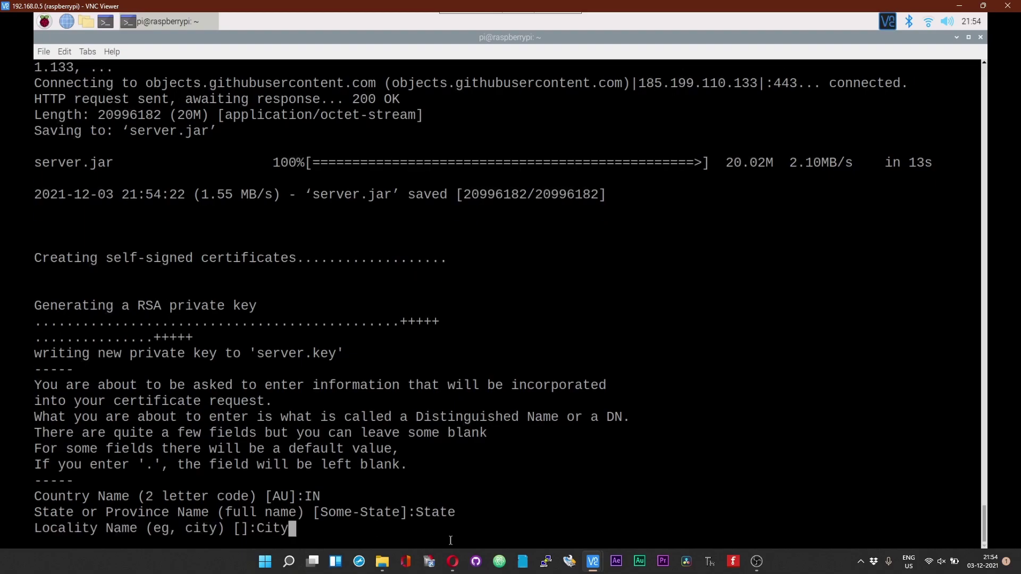
pyautogui.press('Return')
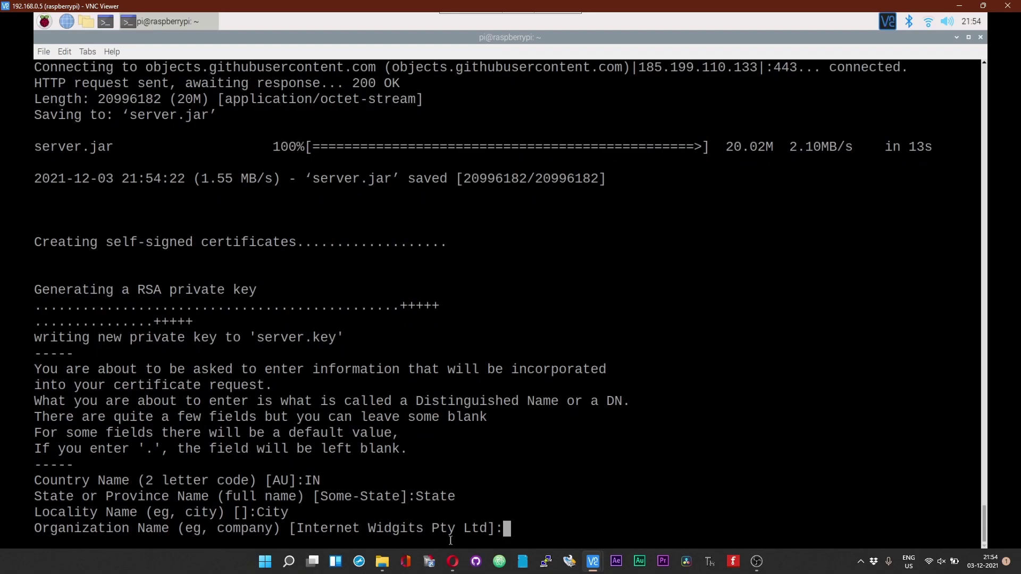
pyautogui.write('Home')
pyautogui.press('Return')
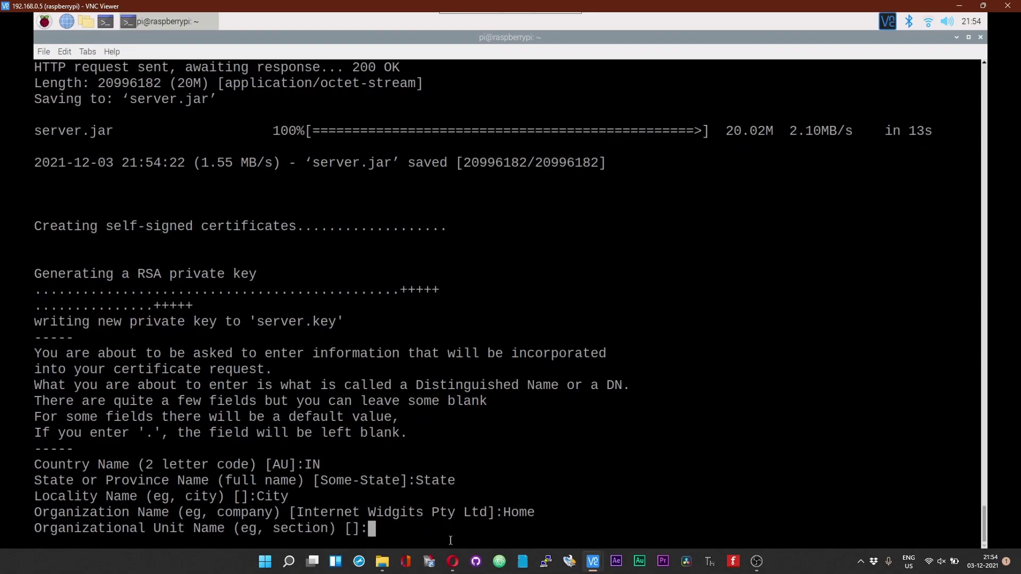
pyautogui.write('R&D')
pyautogui.press('Return')
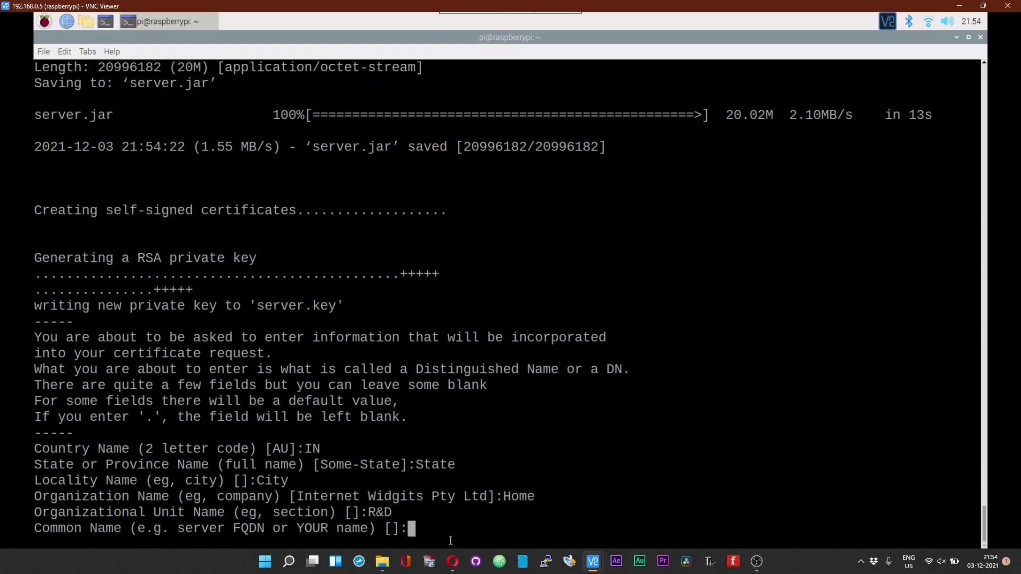
pyautogui.write('Blynk')
pyautogui.press('Return')
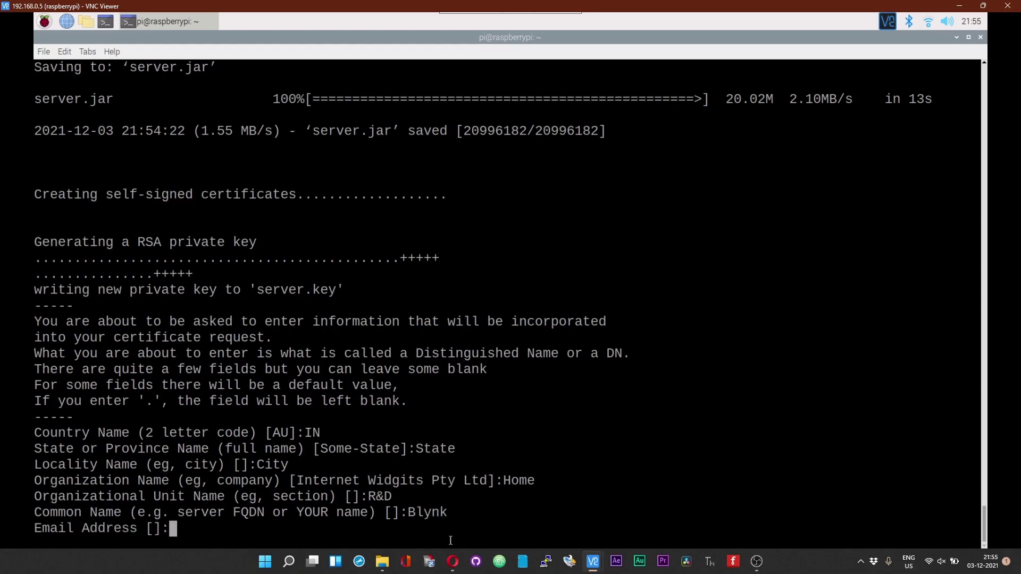
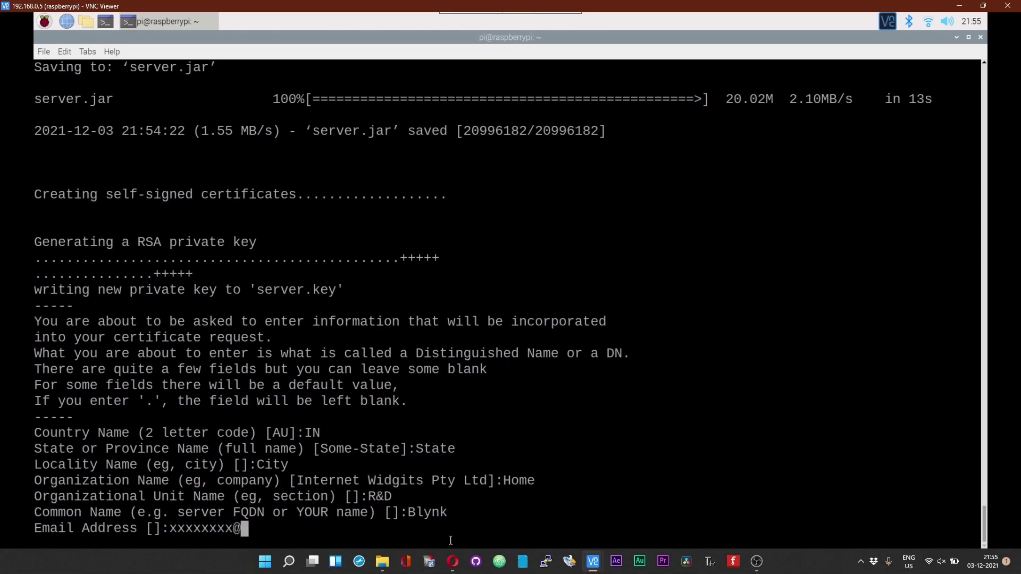
# Step: Enter the email address, the encryption password twice and the certificates password
pyautogui.press('Return')
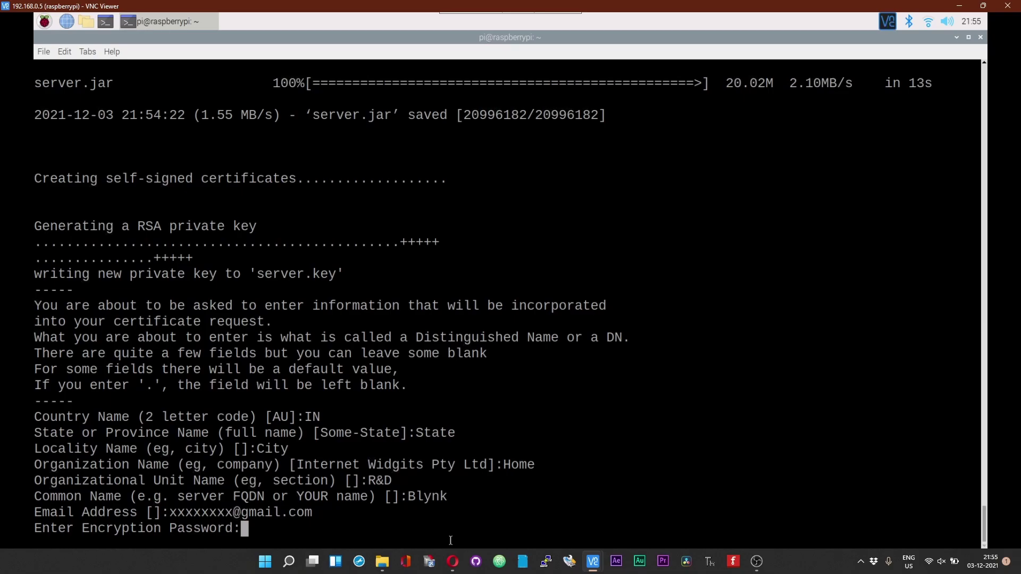
pyautogui.press('Return')
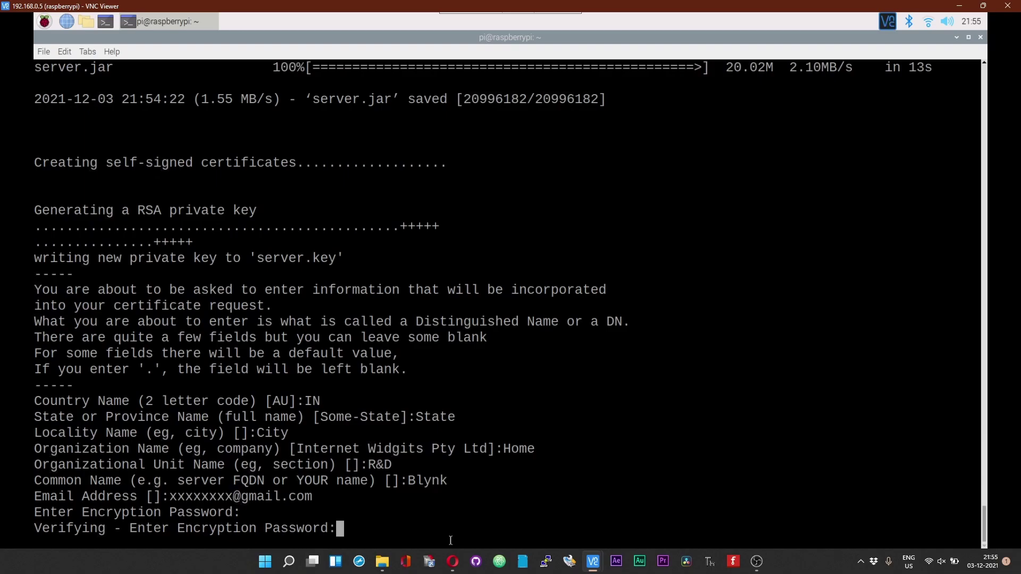
pyautogui.press('Return')
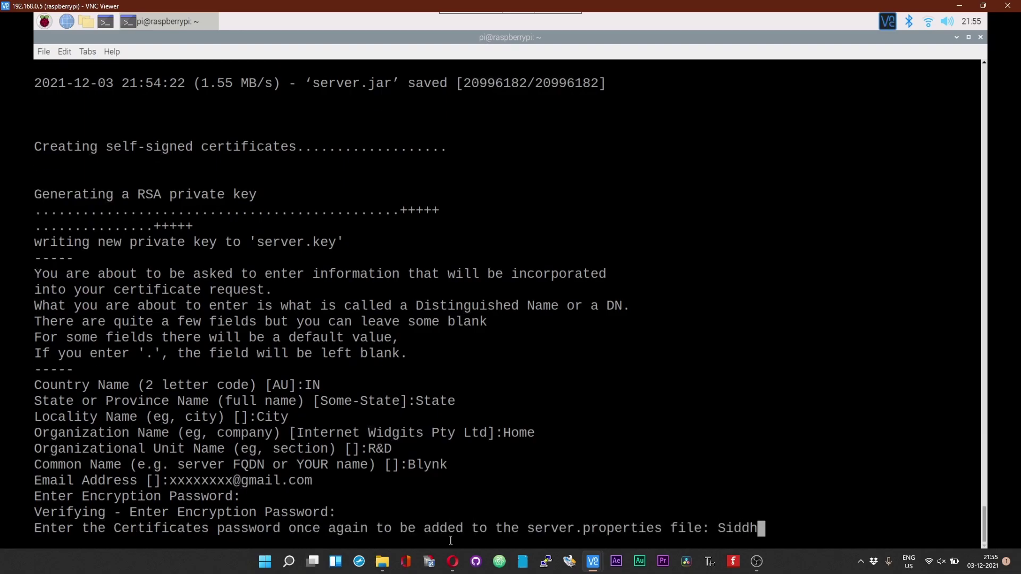
pyautogui.press('Return')
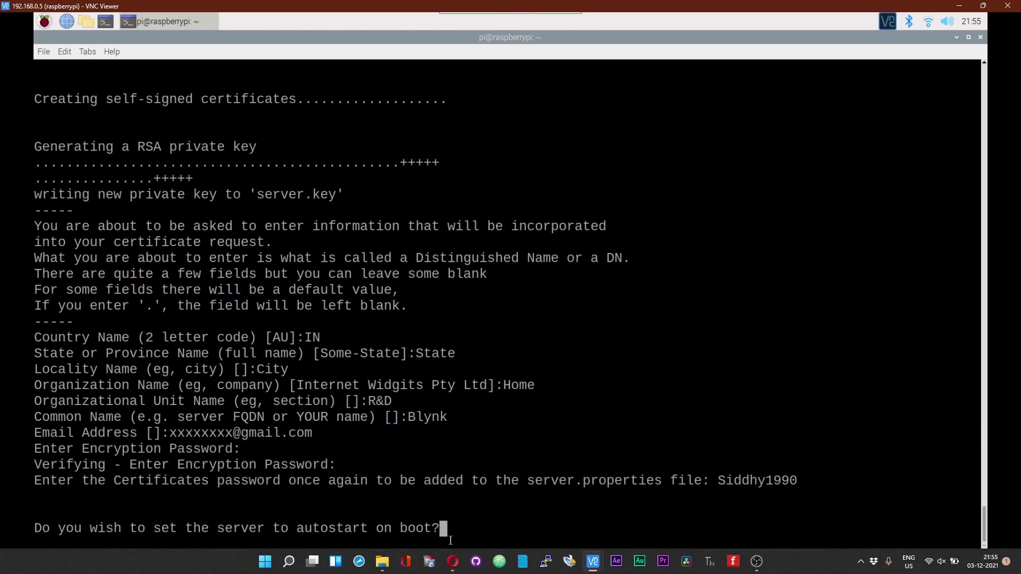
# Step: Answer y to autostart on boot, then enter sudo nano /etc/rc.local at the prompt
pyautogui.write('y')
pyautogui.press('BackSpace')
pyautogui.write('n')
pyautogui.press('BackSpace')
pyautogui.write('y')
pyautogui.press('Return')
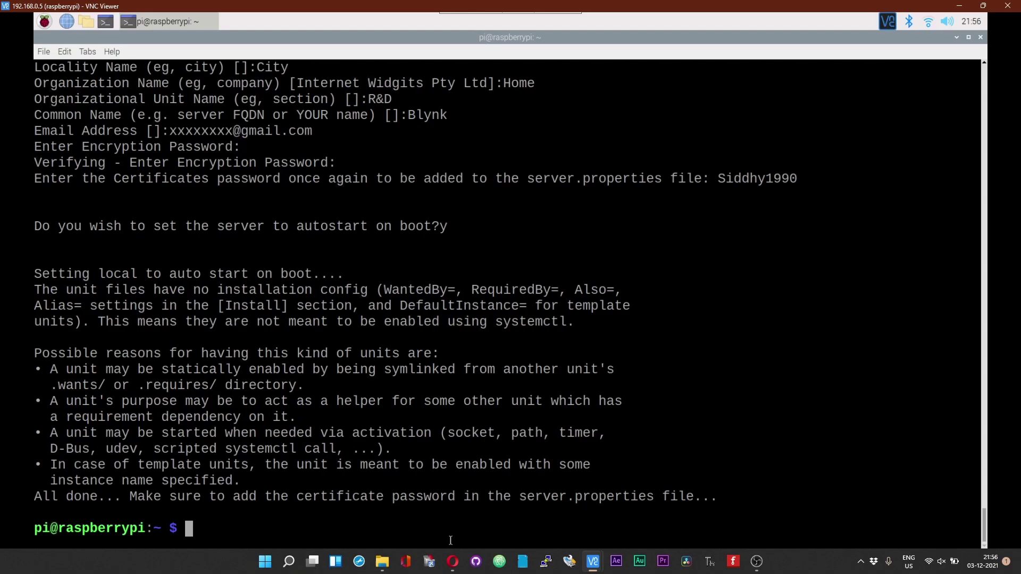
pyautogui.write('sudo')
pyautogui.write('nano ')
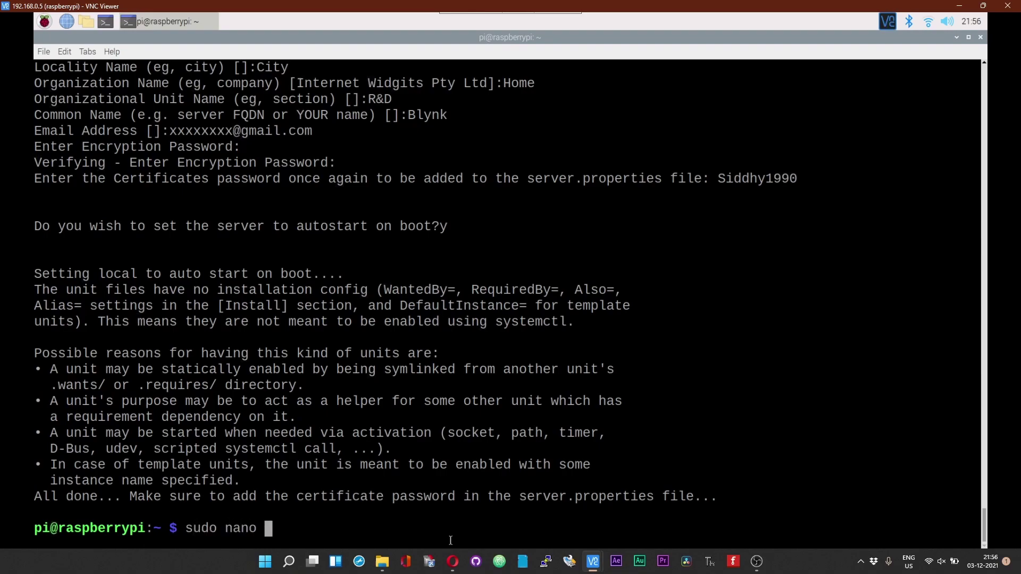
pyautogui.write('/etc/rc.local')
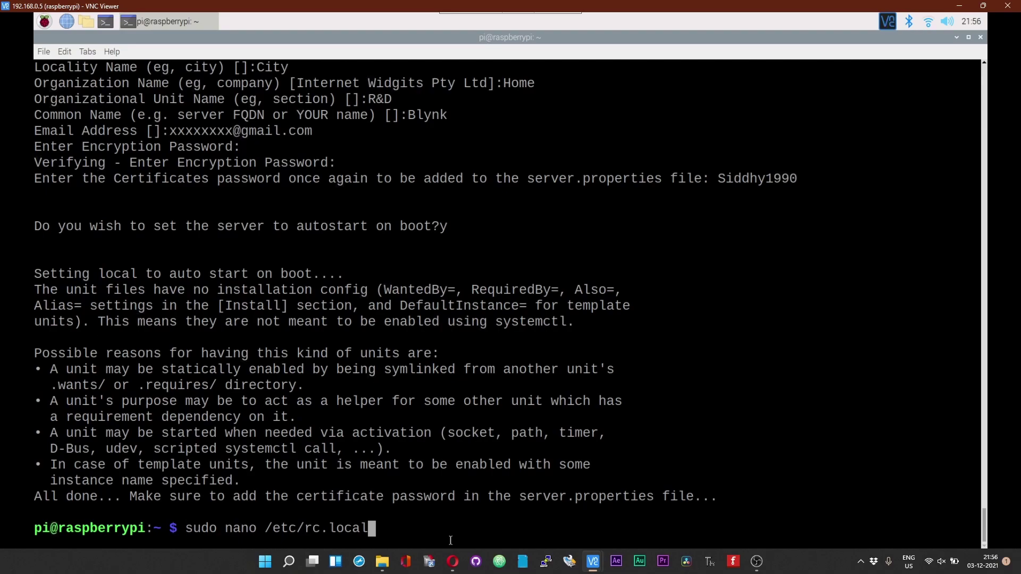
# Step: Open /etc/rc.local in nano and change line 1 to #!/bin/sh -e
pyautogui.press('Return')
pyautogui.press('Down')
pyautogui.press('Down')
pyautogui.press('Down')
pyautogui.press('Down')
pyautogui.press('Down')
pyautogui.press('Down')
pyautogui.press('Down')
pyautogui.press('Down')
pyautogui.press('Down')
pyautogui.press('Down')
pyautogui.press('Down')
pyautogui.press('Down')
pyautogui.press('Down')
pyautogui.press('Down')
pyautogui.press('Down')
pyautogui.press('Down')
pyautogui.press('Down')
pyautogui.press('Down')
pyautogui.press('Down')
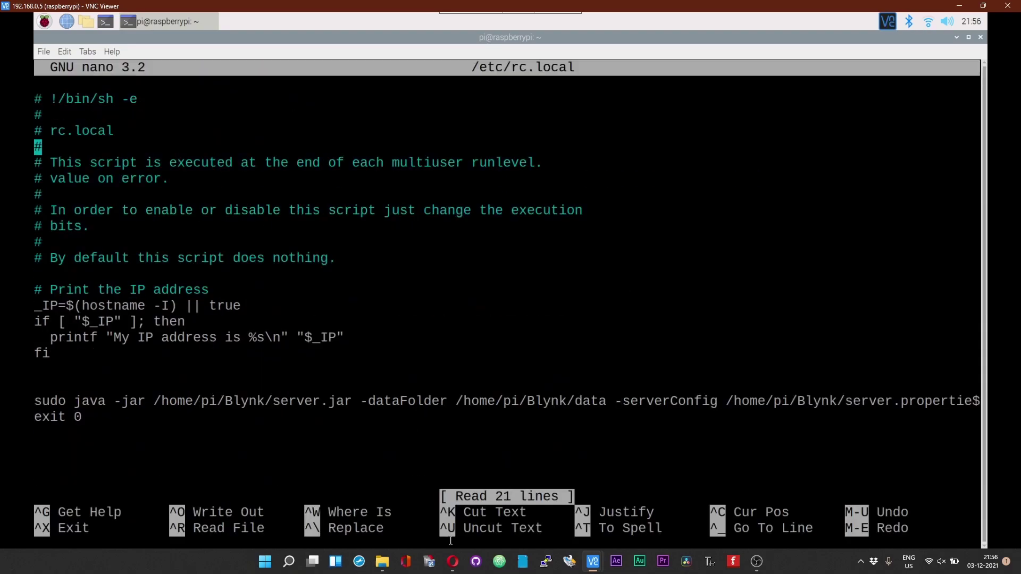
pyautogui.press('Up')
pyautogui.press('Up')
pyautogui.press('Up')
pyautogui.press('Up')
pyautogui.press('Up')
pyautogui.press('Up')
pyautogui.press('Up')
pyautogui.press('Up')
pyautogui.press('Up')
pyautogui.press('Up')
pyautogui.press('Up')
pyautogui.press('Up')
pyautogui.press('Up')
pyautogui.press('Up')
pyautogui.press('Up')
pyautogui.press('Up')
pyautogui.press('Up')
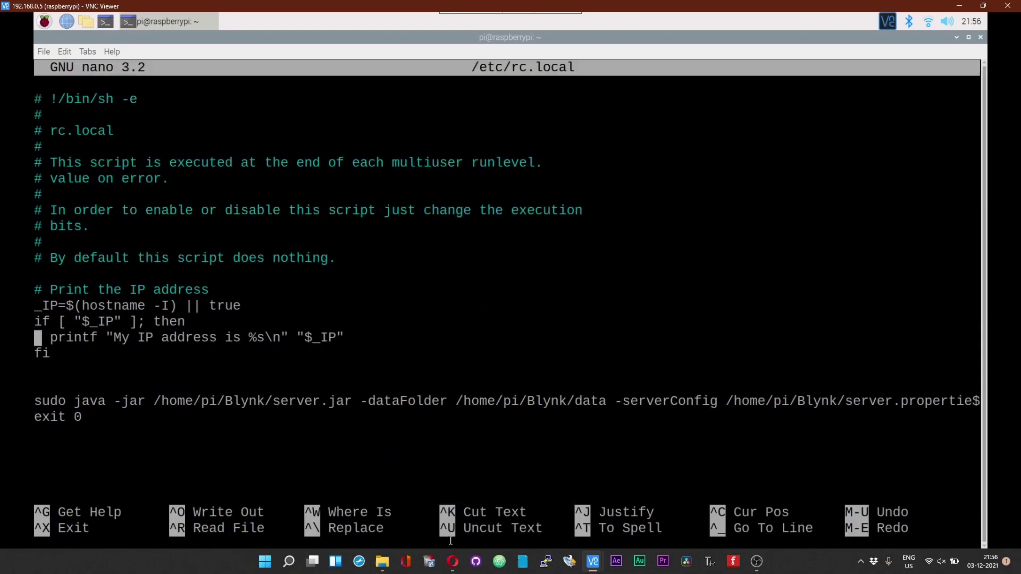
pyautogui.press('Up')
pyautogui.press('Up')
pyautogui.press('Delete')
pyautogui.press('Delete')
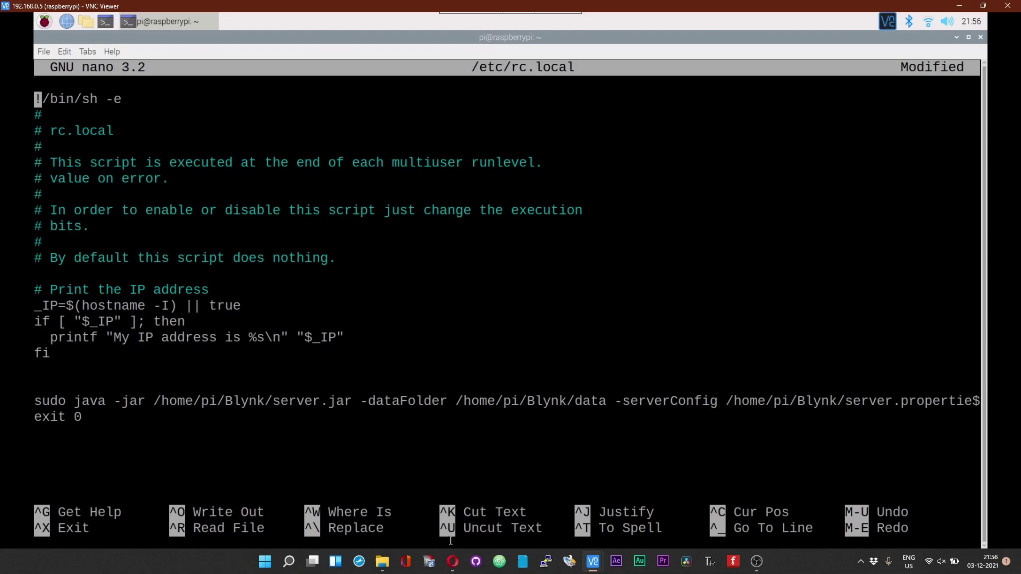
pyautogui.write('#')
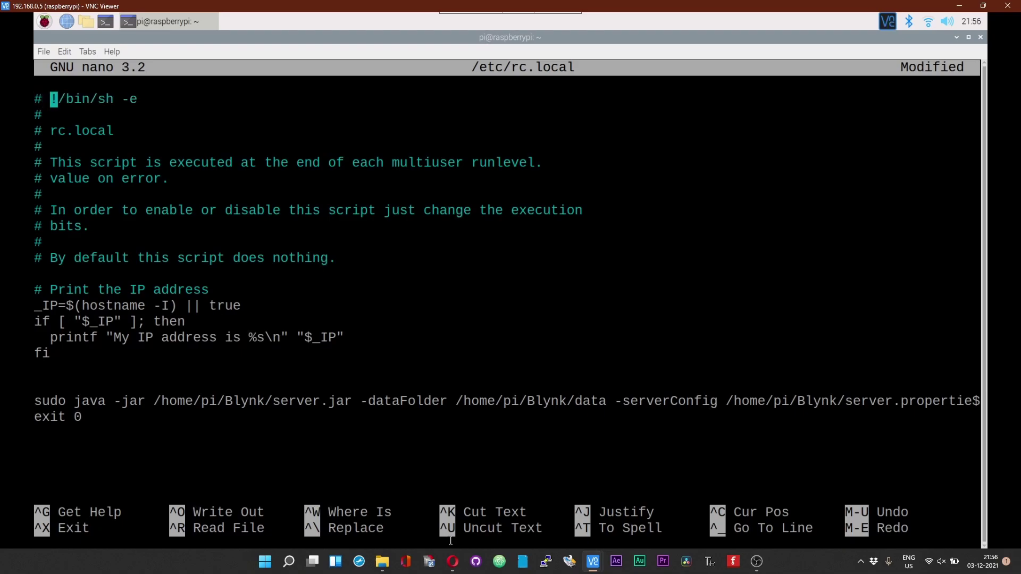
pyautogui.press('BackSpace')
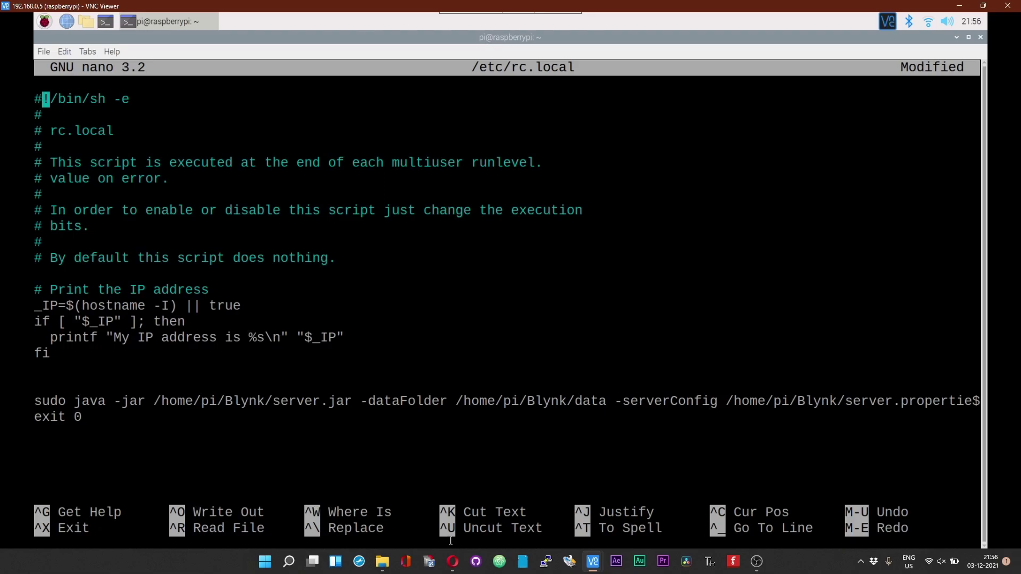
# Step: Save /etc/rc.local under its existing name and exit nano
pyautogui.hotkey('ctrl', 'x')
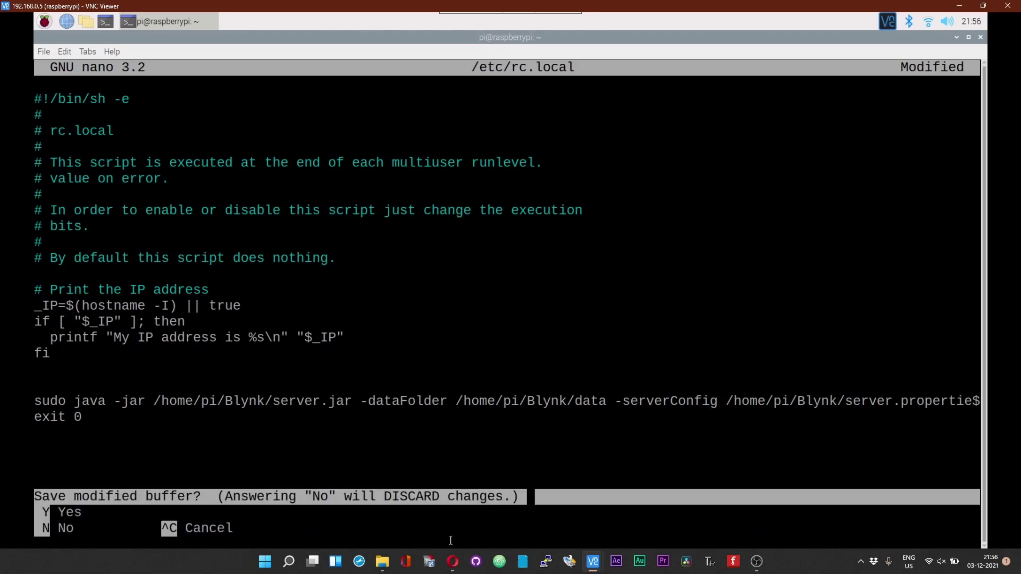
pyautogui.press('y')
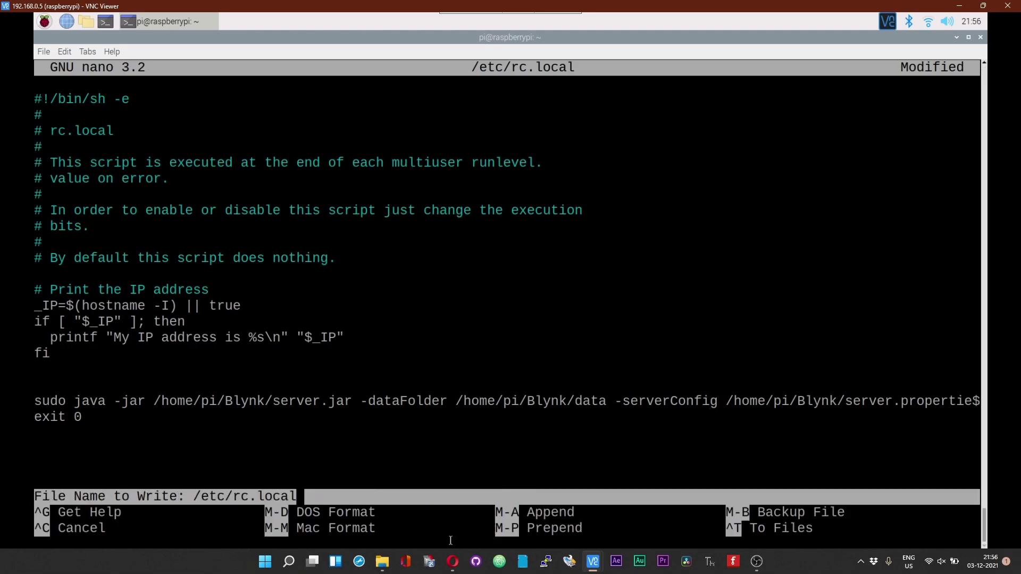
pyautogui.press('Return')
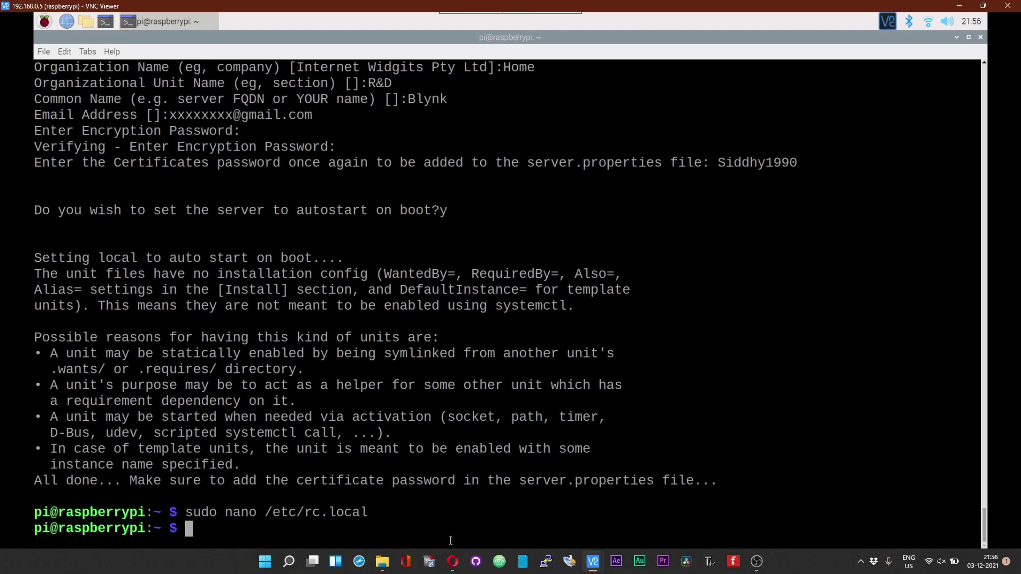
pyautogui.click(88, 22)
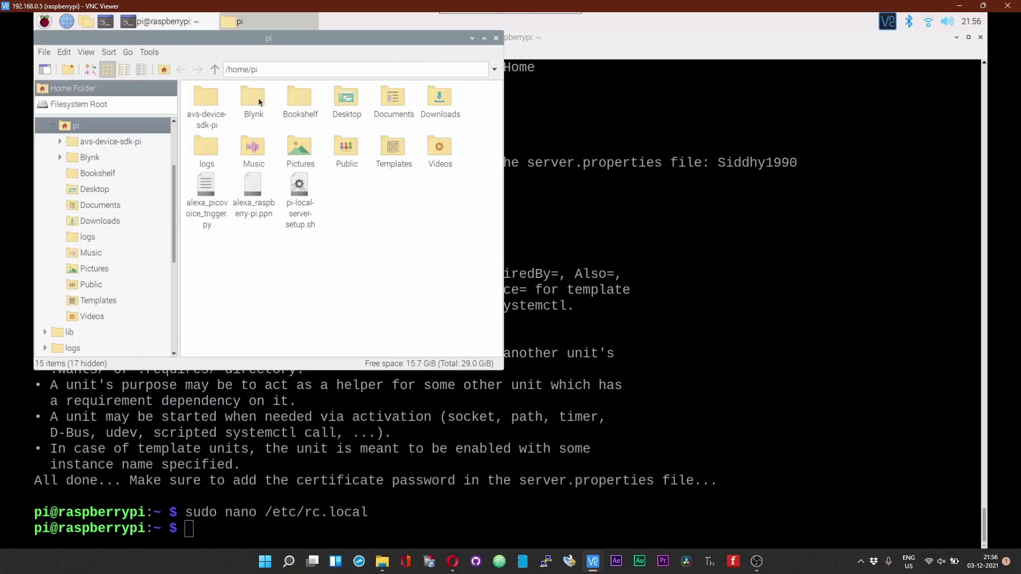
pyautogui.doubleClick(259, 99)
pyautogui.click(259, 100)
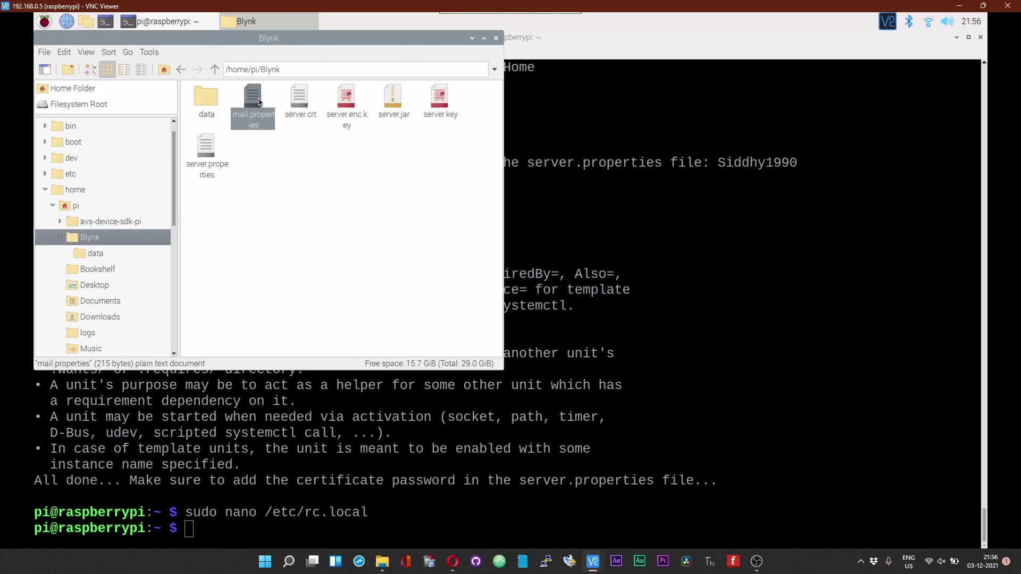
pyautogui.doubleClick(259, 101)
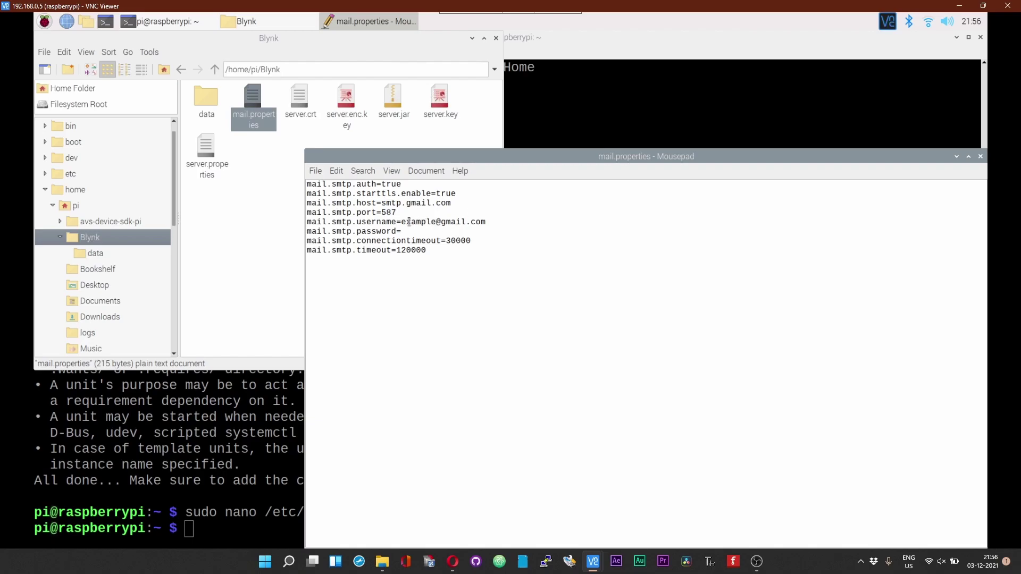
pyautogui.moveTo(401, 222); pyautogui.dragTo(500, 223)
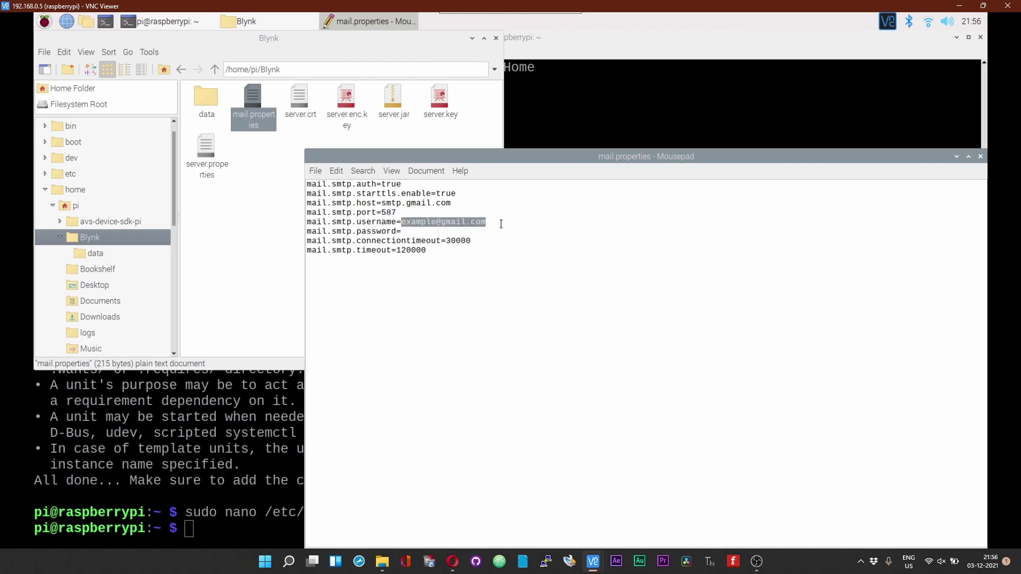
pyautogui.click(411, 232)
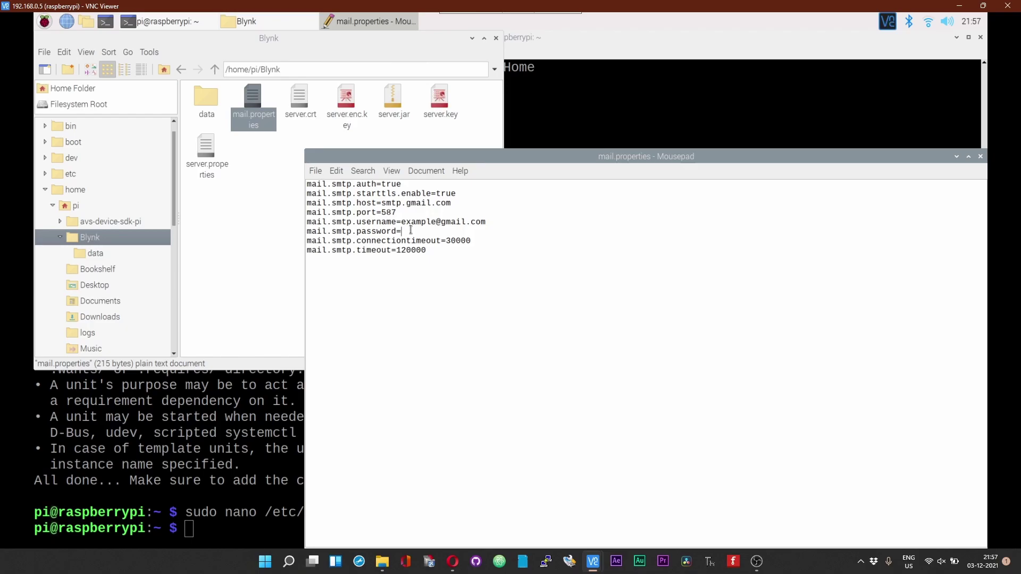
pyautogui.hotkey('ctrl', 'q')
pyautogui.click(496, 38)
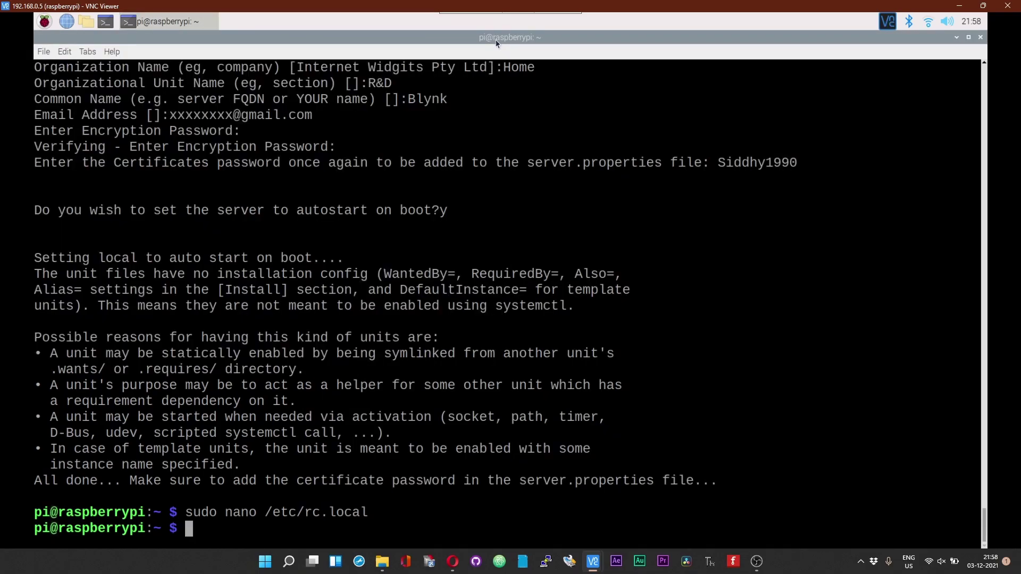
# Step: Check the README's Quick local server setup on Raspberry PI section and its java -jar start command
pyautogui.click(453, 561)
pyautogui.click(31, 27)
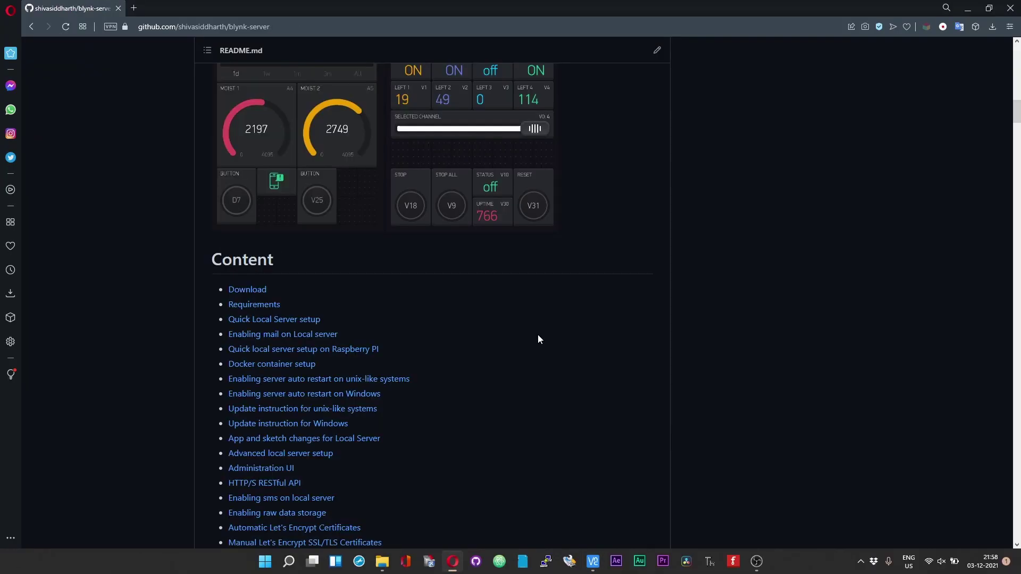
pyautogui.click(352, 350)
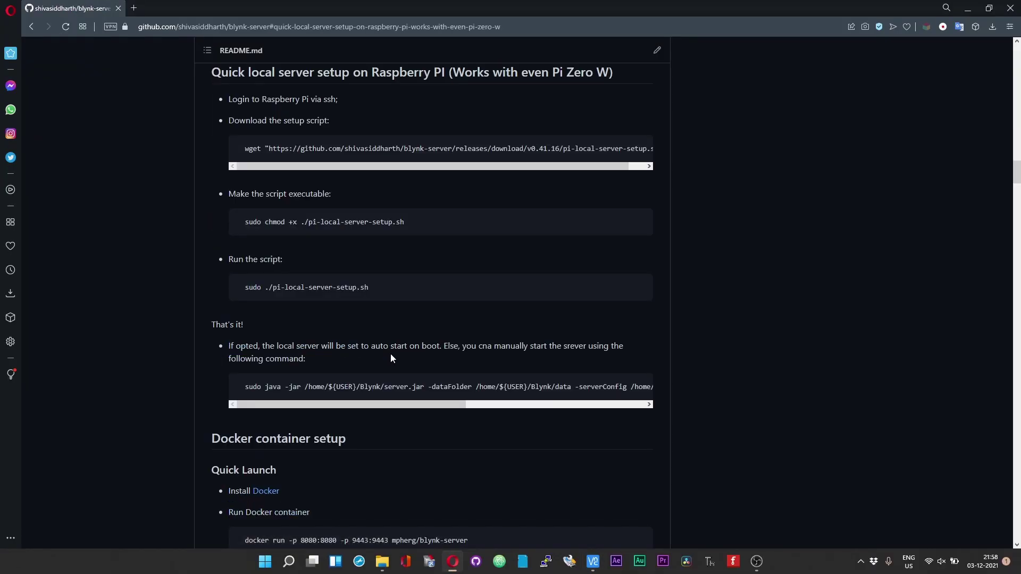
pyautogui.moveTo(364, 404); pyautogui.dragTo(320, 406)
# Step: Run sudo systemctl start rc-local in the Pi terminal, correcting the typo first
pyautogui.click(594, 562)
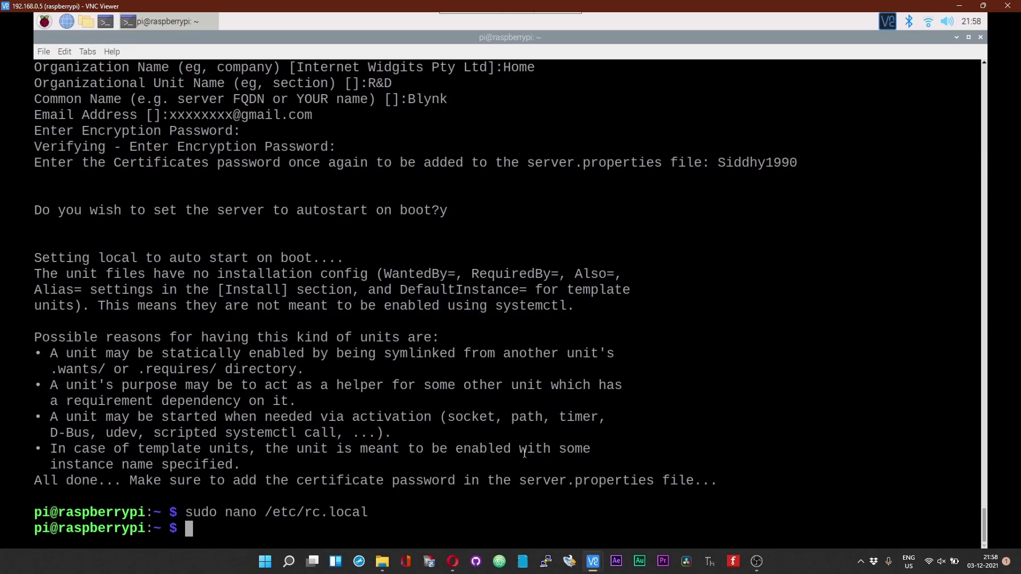
pyautogui.write('sudo syste')
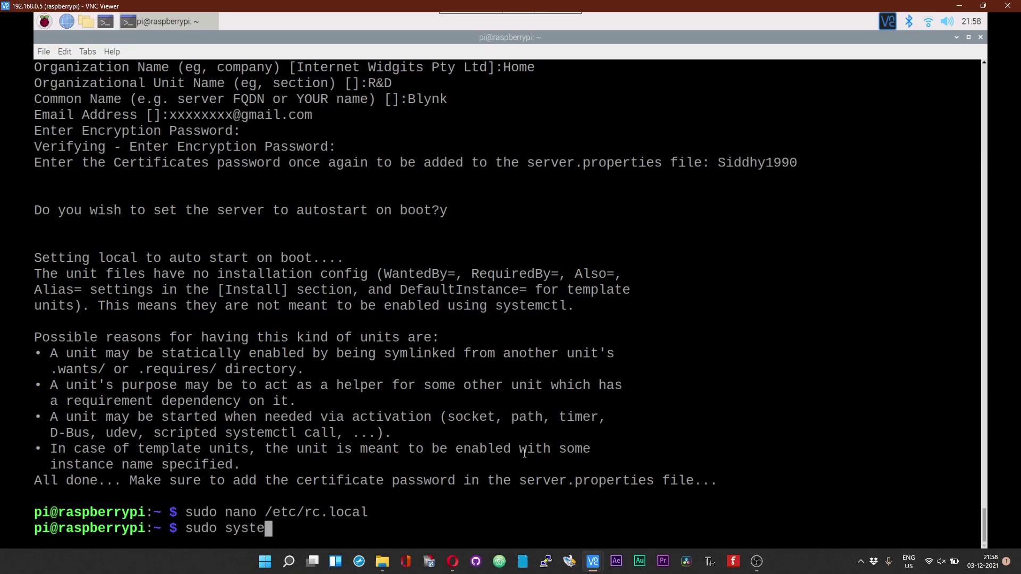
pyautogui.write('mctrl')
pyautogui.press('BackSpace')
pyautogui.press('BackSpace')
pyautogui.write('tl start r')
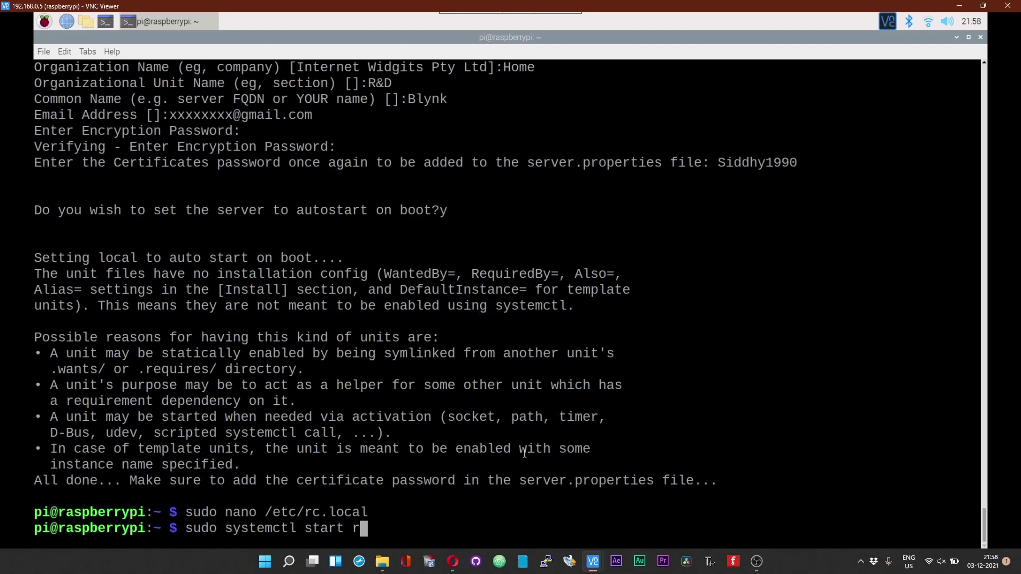
pyautogui.write('c-local')
pyautogui.press('Return')
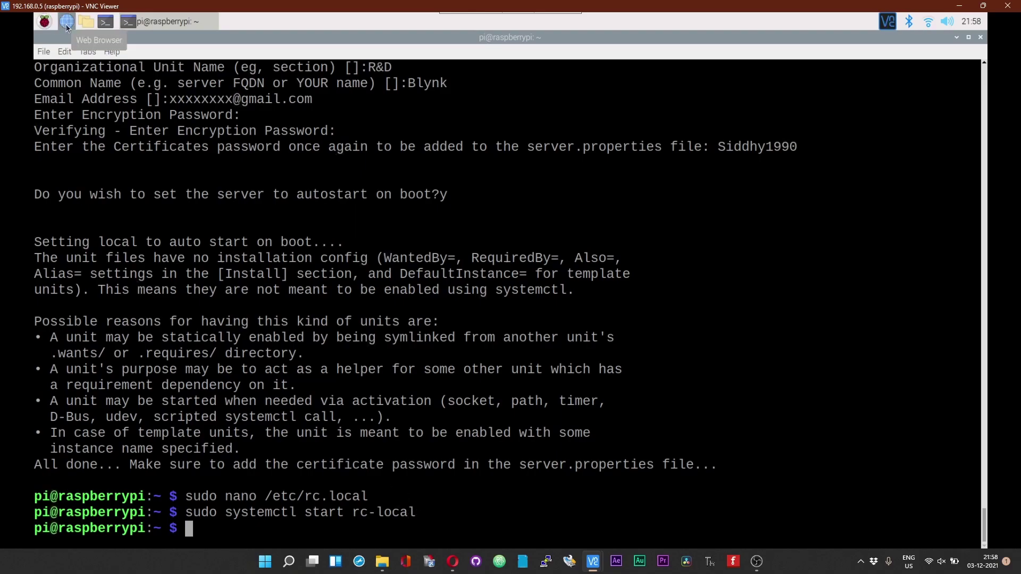
pyautogui.click(67, 27)
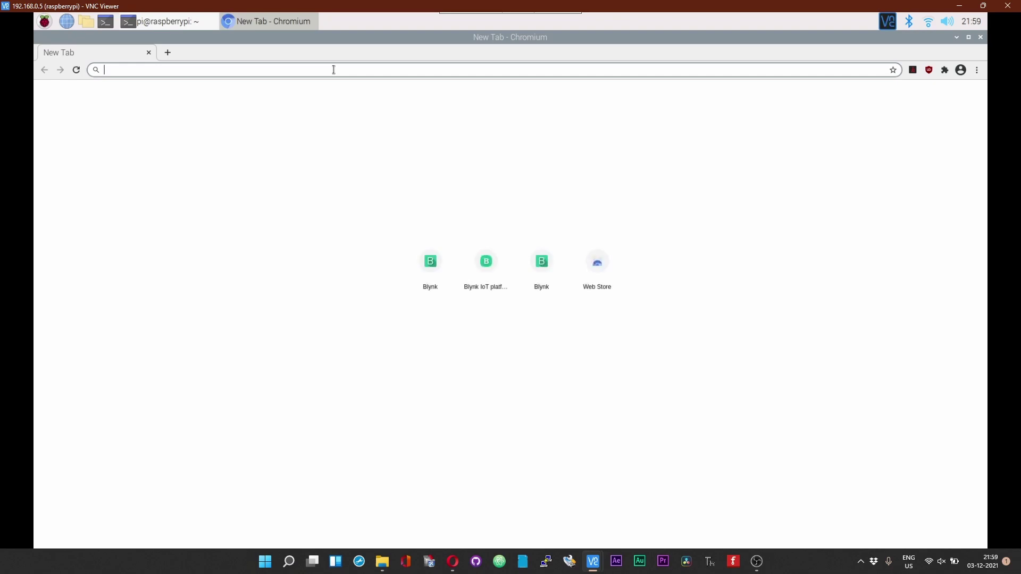
pyautogui.write('https')
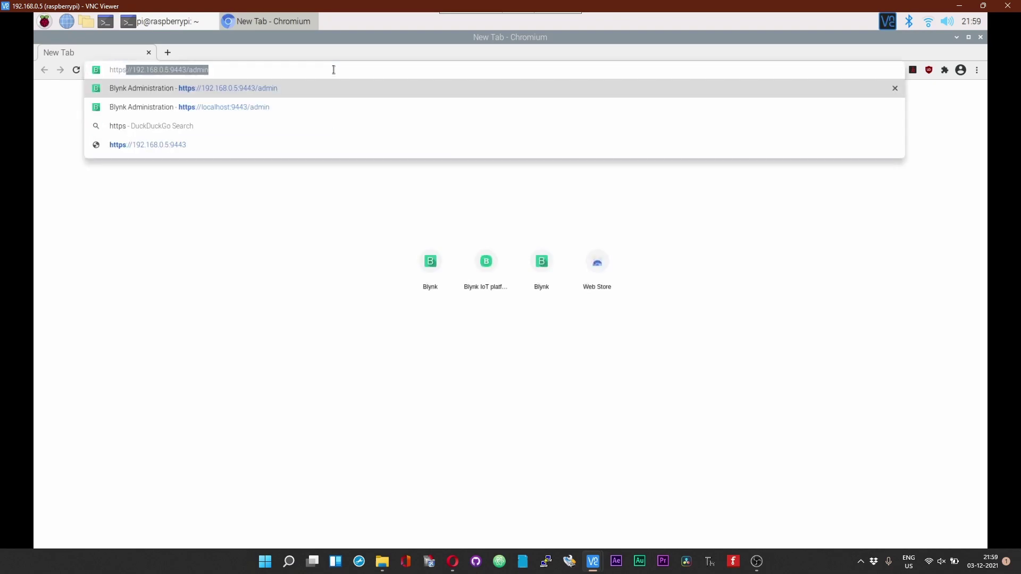
pyautogui.write('://')
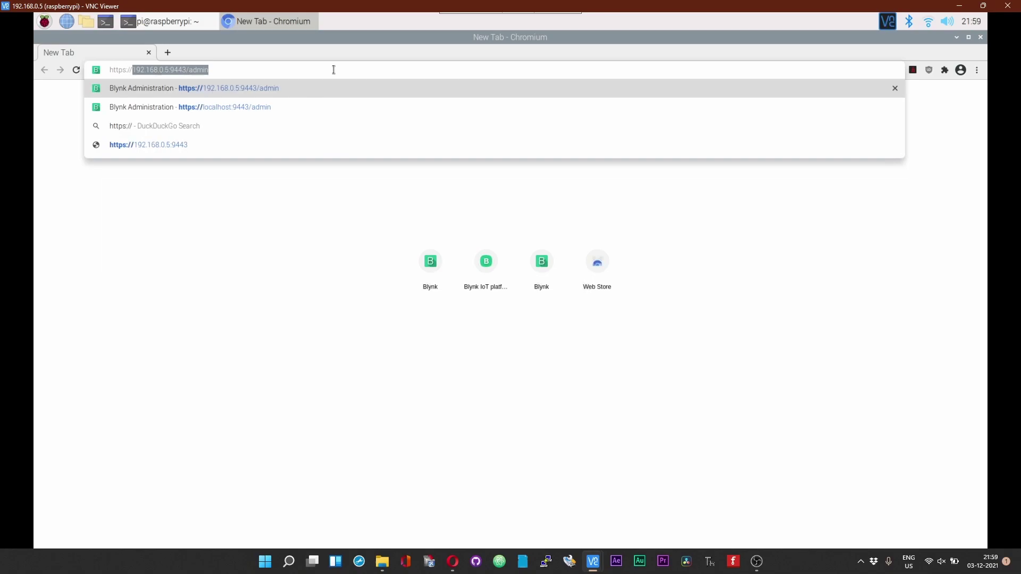
pyautogui.write('localhost')
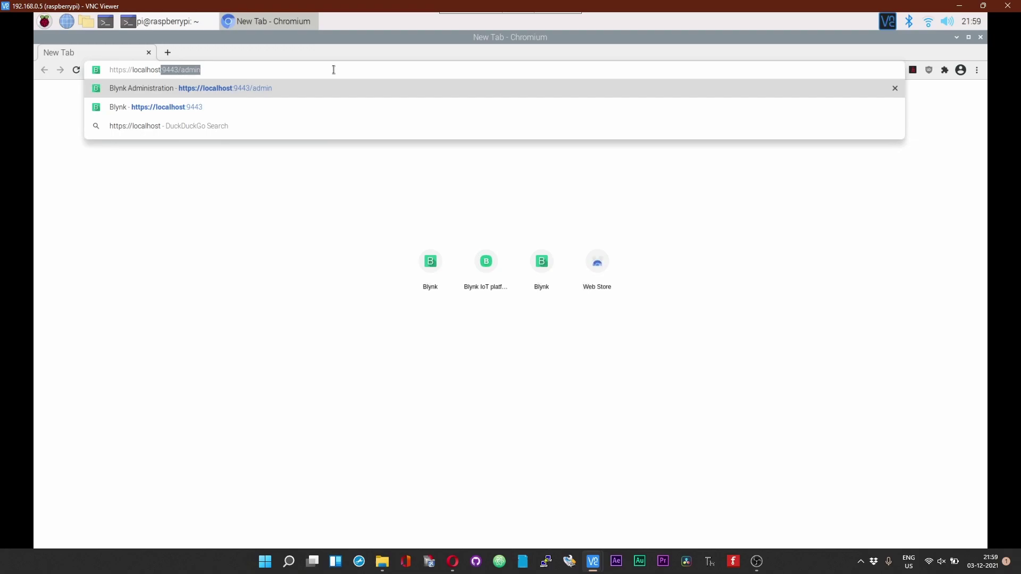
pyautogui.write(':9443')
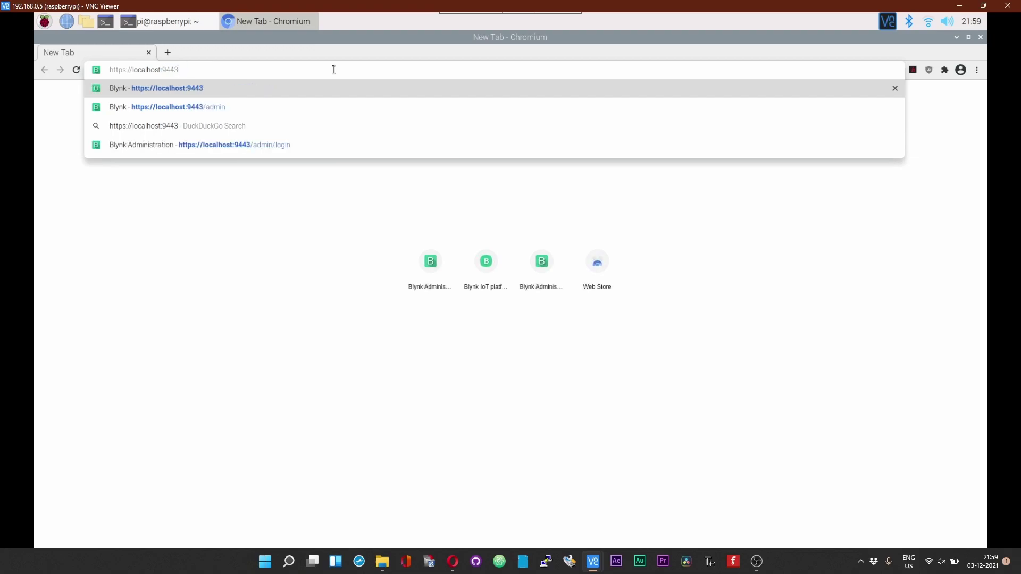
pyautogui.write('/admin')
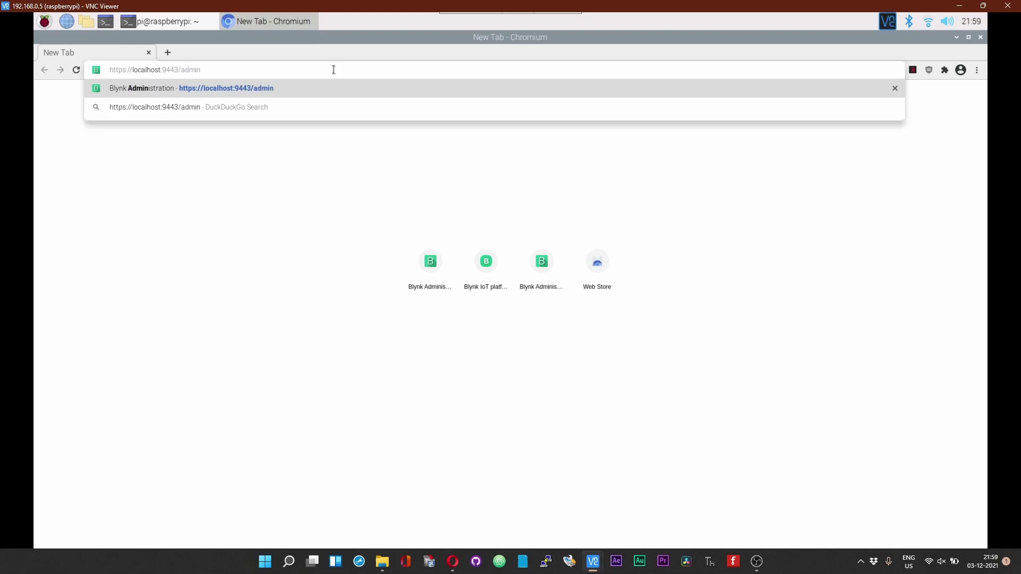
pyautogui.press('Return')
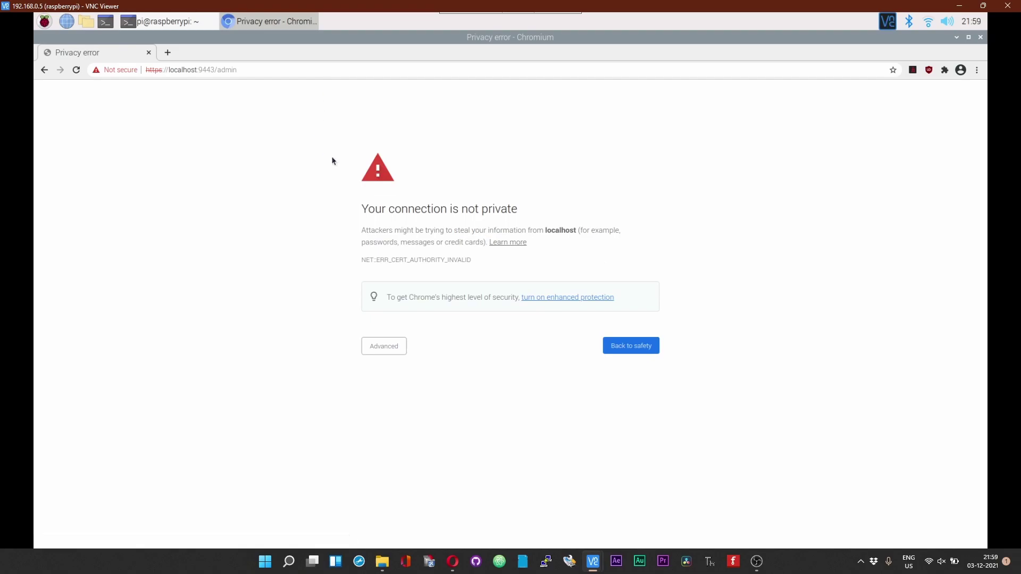
# Step: Continue past the certificate warning and sign in with the saved admin email and password
pyautogui.click(388, 352)
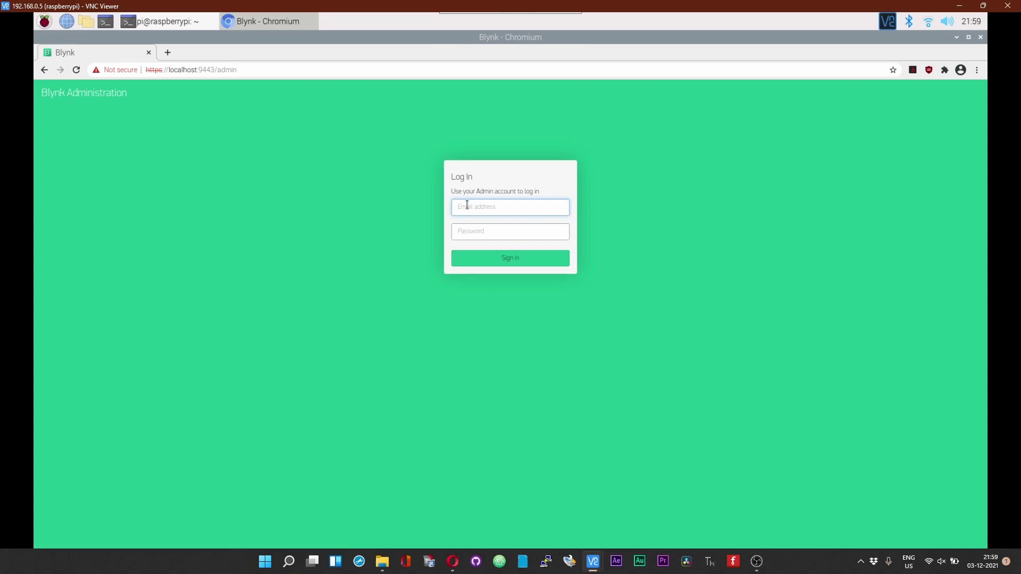
pyautogui.click(467, 206)
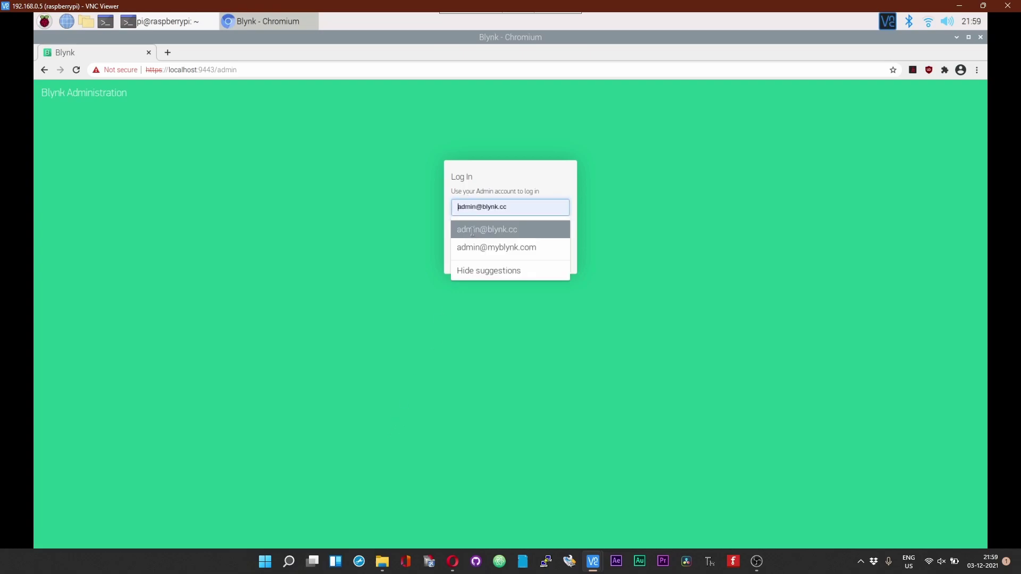
pyautogui.click(474, 230)
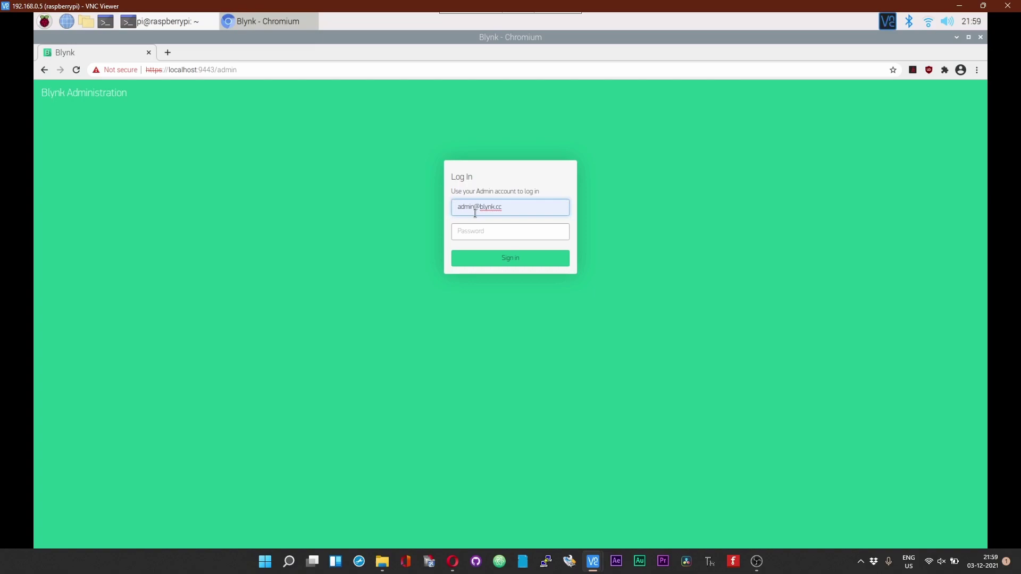
pyautogui.click(498, 233)
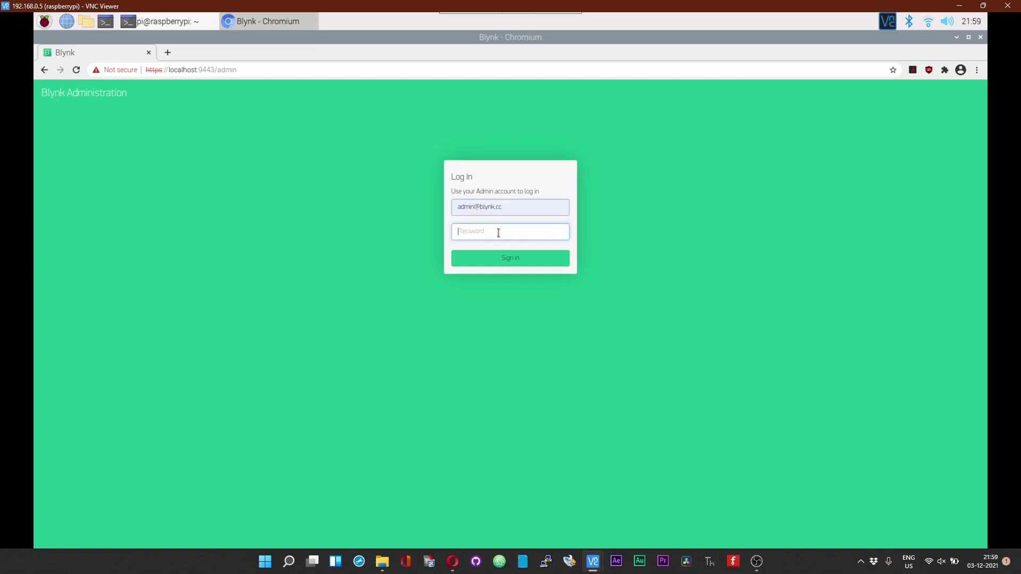
pyautogui.click(499, 258)
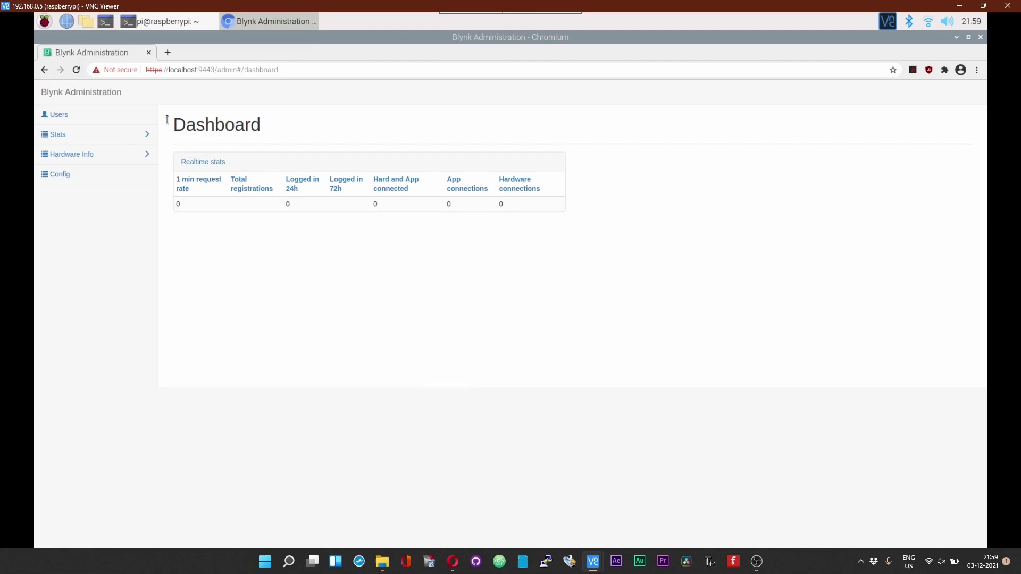
# Step: Open the Users page of the Blynk admin dashboard, which lists only the admin account
pyautogui.click(56, 116)
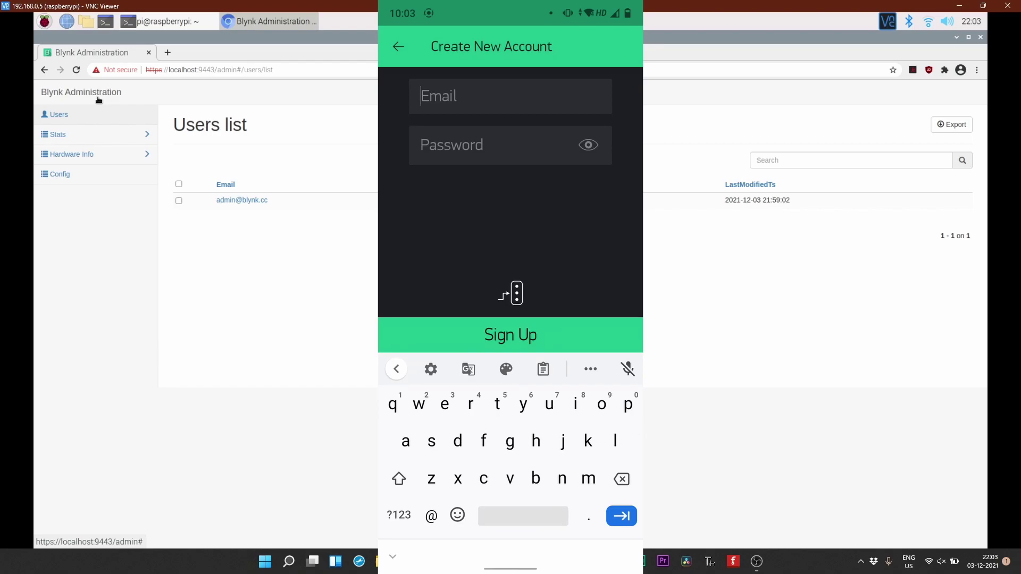
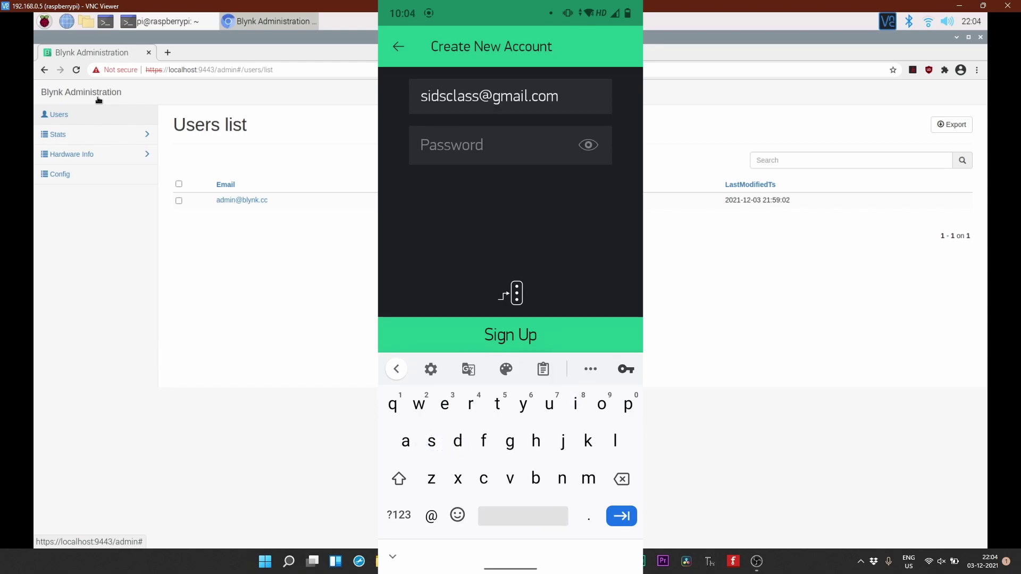
# Step: Sign up in the Blynk app with the user's email and a password, skipping Google password saving
pyautogui.press('Tab')
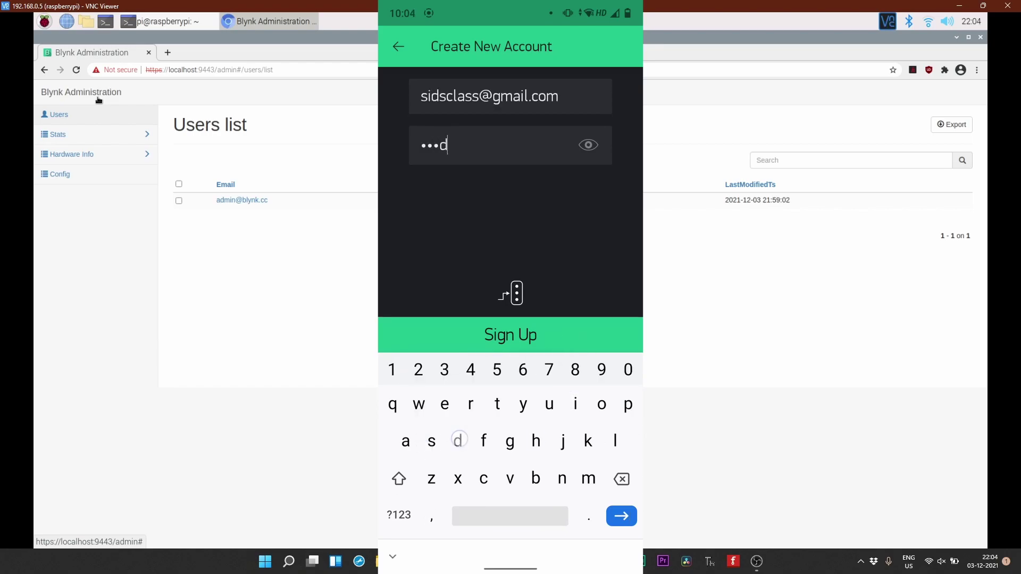
pyautogui.click(553, 335)
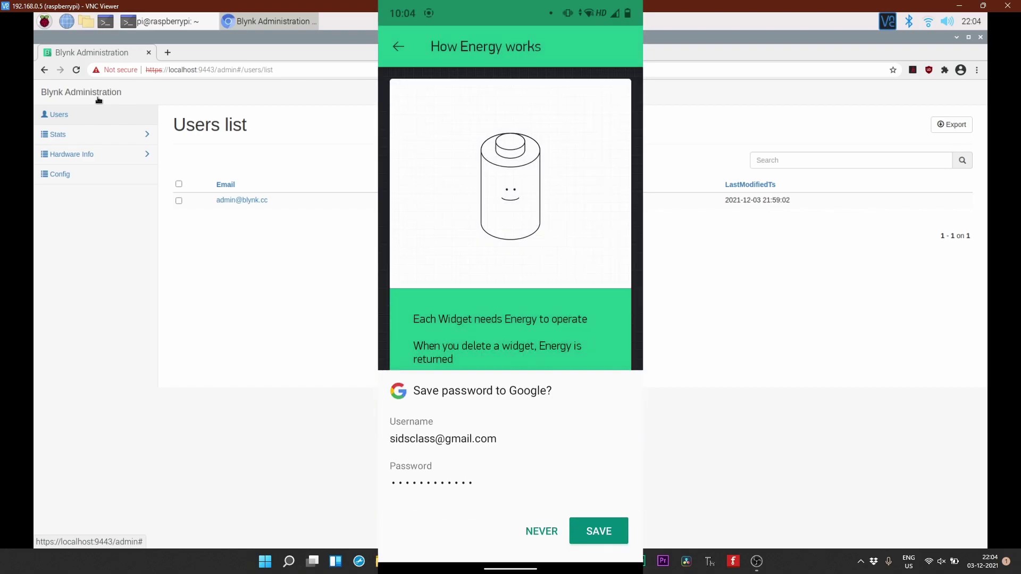
pyautogui.click(542, 531)
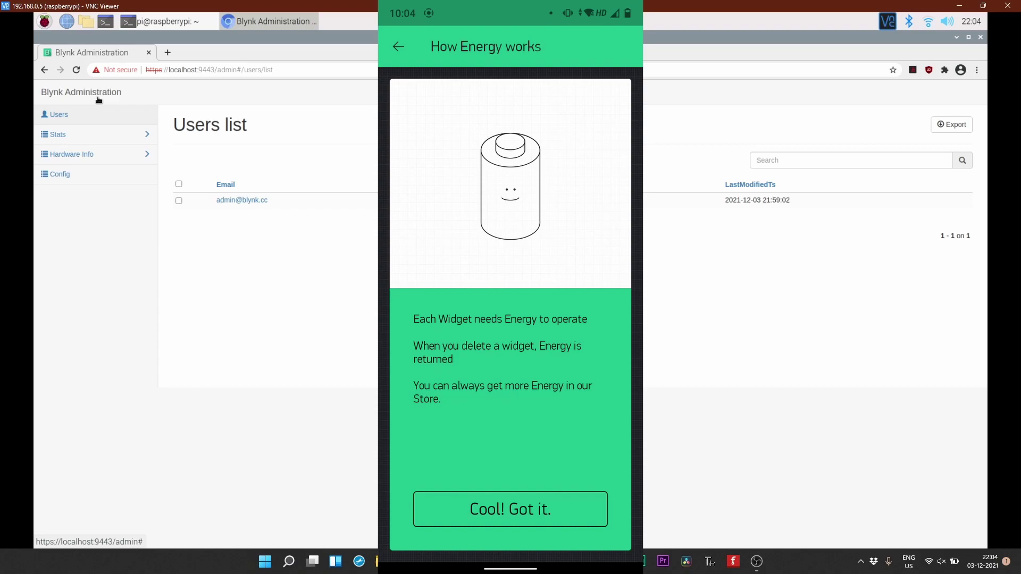
pyautogui.click(528, 511)
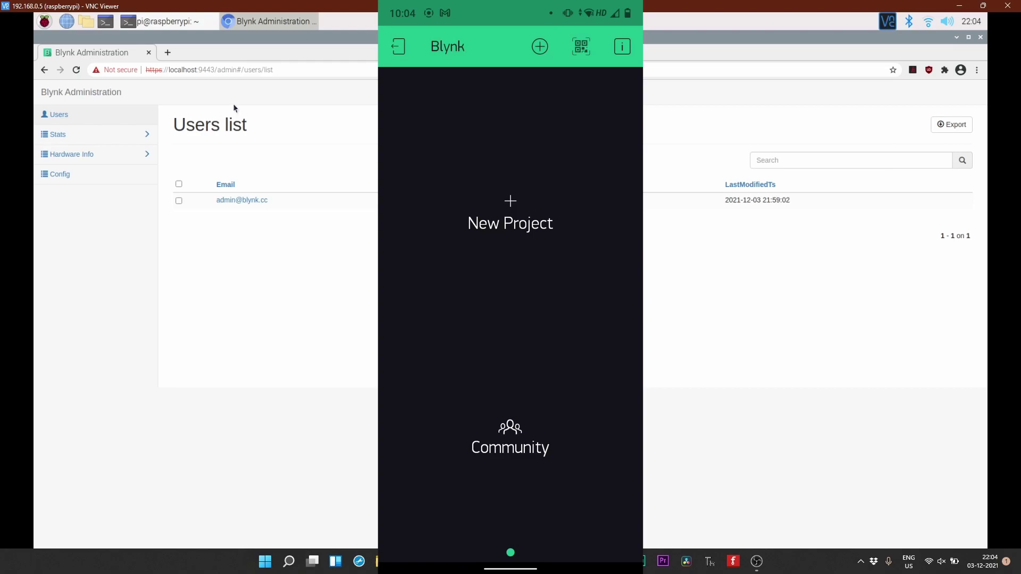
# Step: Reload the Users list twice to confirm the new phone account appears alongside admin
pyautogui.click(76, 73)
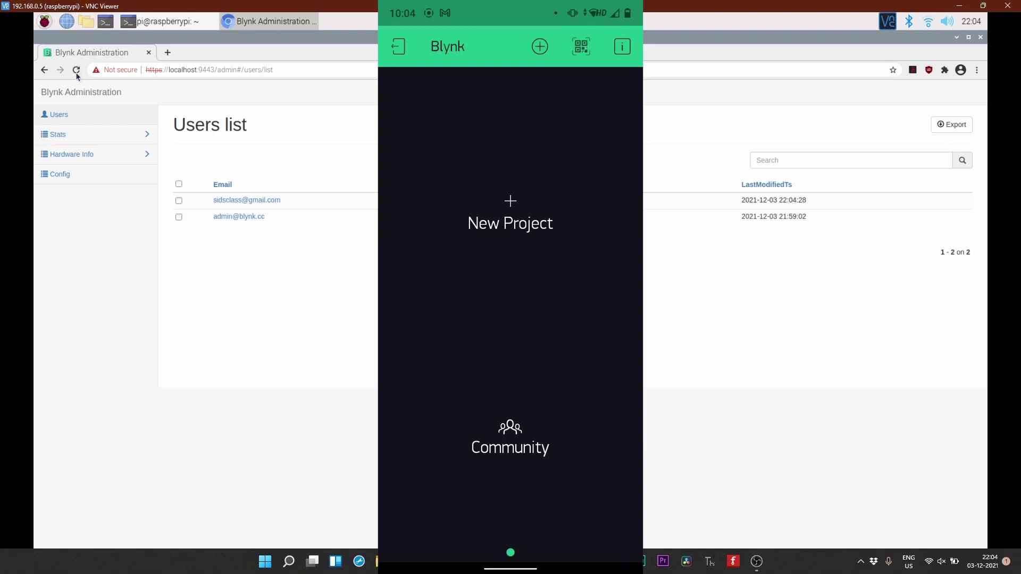
pyautogui.click(76, 74)
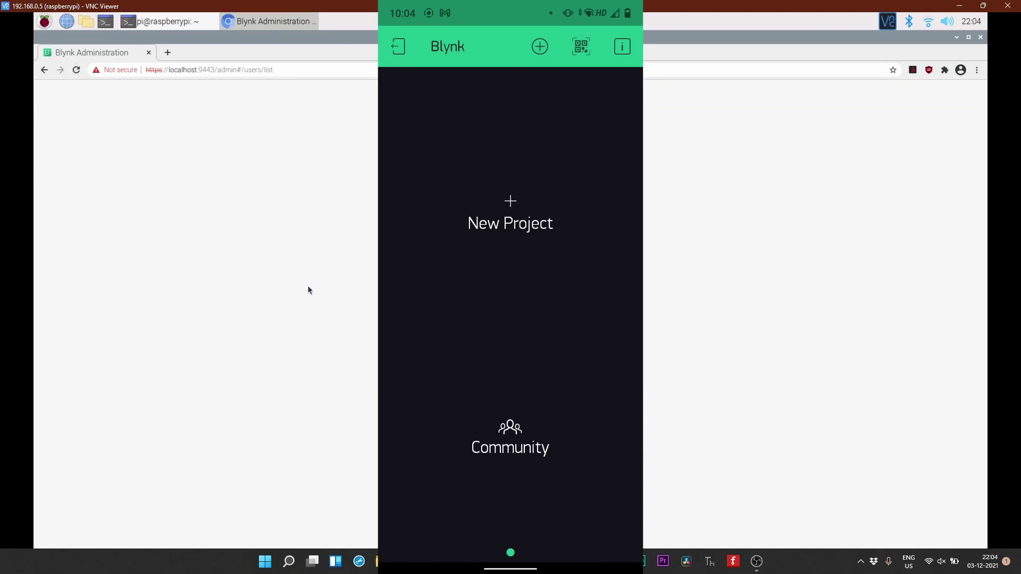